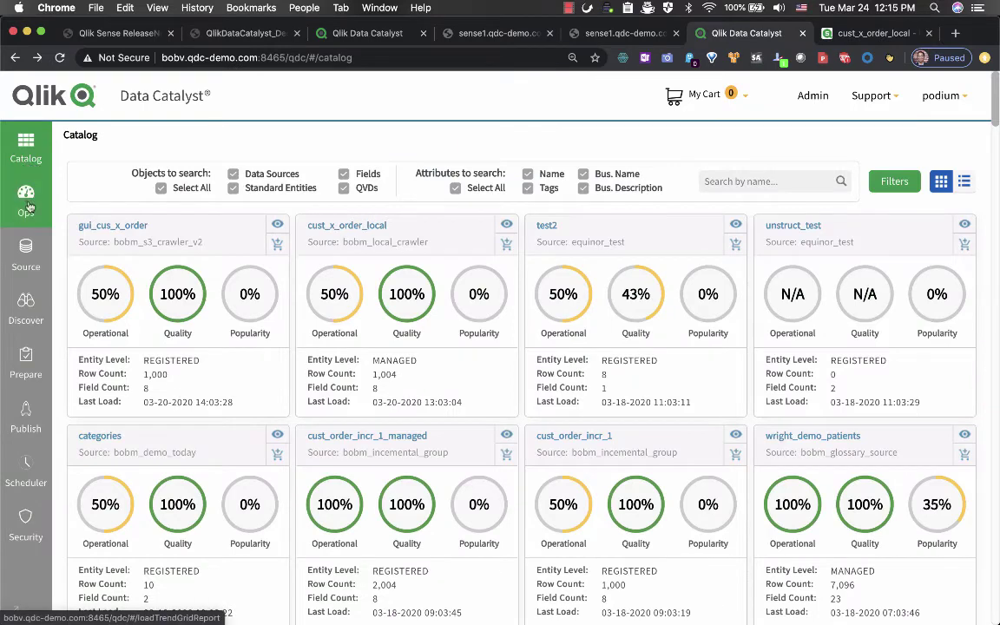
- Search the data sources for "snow"
{"action": "left_click", "coordinate": [25, 249]}
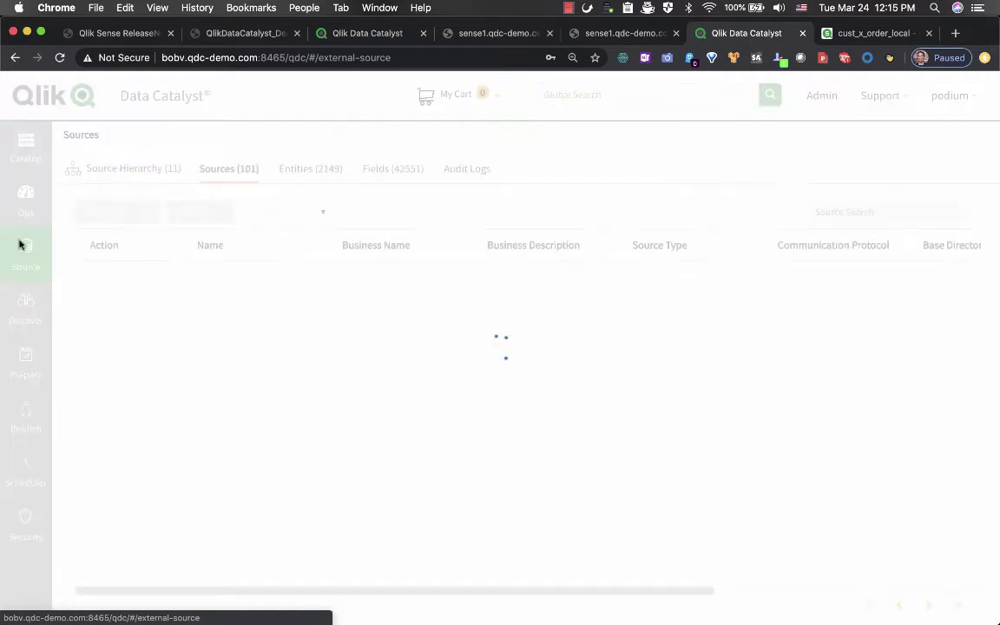
{"action": "left_click", "coordinate": [857, 211]}
{"action": "type", "text": "snow"}
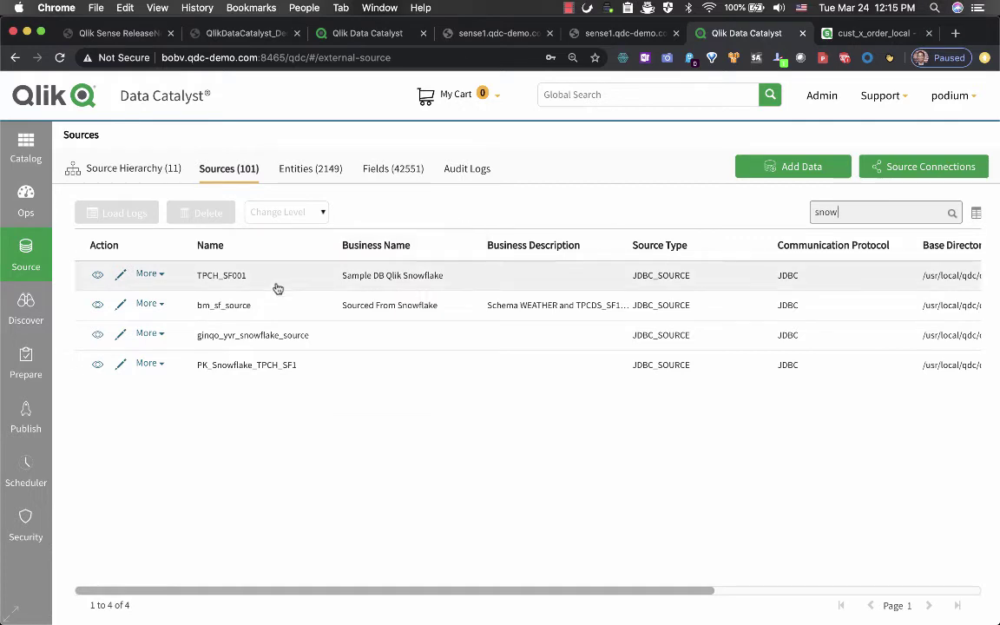
- Examine the podium.qlik.dataconnection.name property of the TPCH_SF001 source and close its information without saving
{"action": "left_click", "coordinate": [124, 276]}
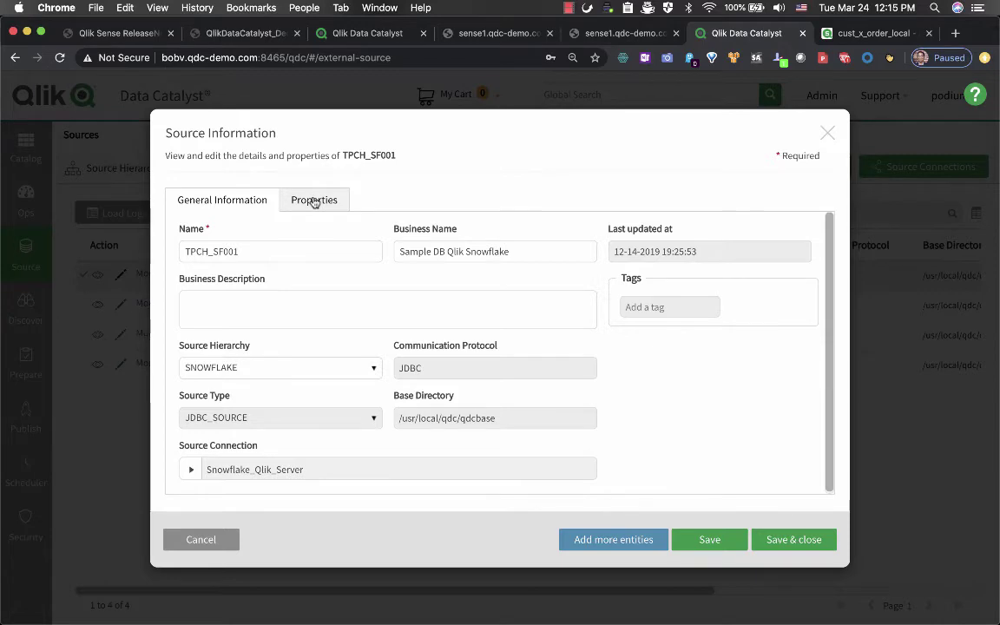
{"action": "left_click", "coordinate": [314, 201]}
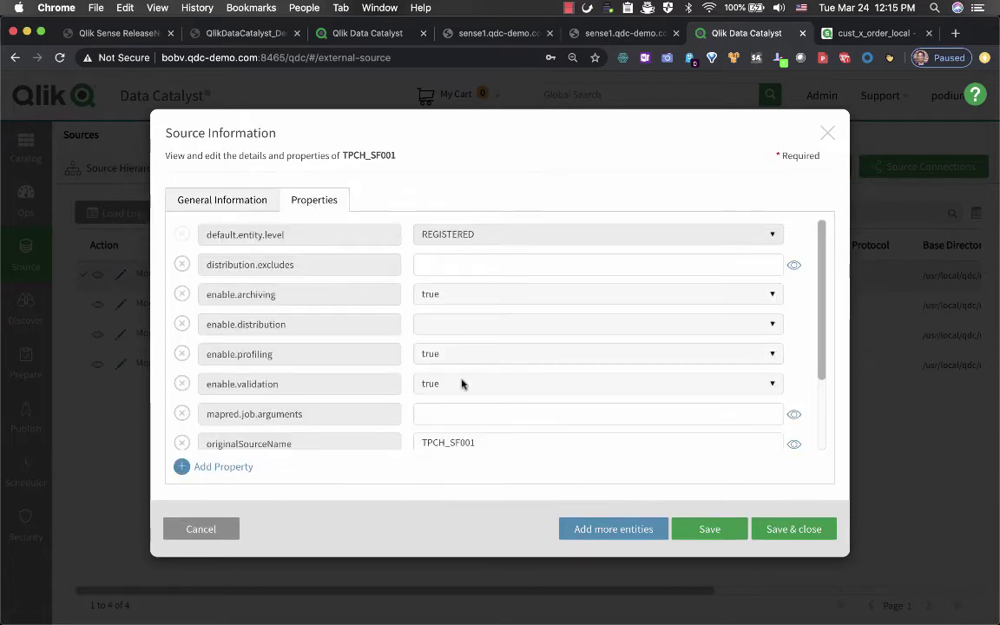
{"action": "scroll", "coordinate": [460, 404], "scroll_direction": "down", "scroll_amount": 2}
{"action": "scroll", "coordinate": [460, 404], "scroll_direction": "down", "scroll_amount": 2}
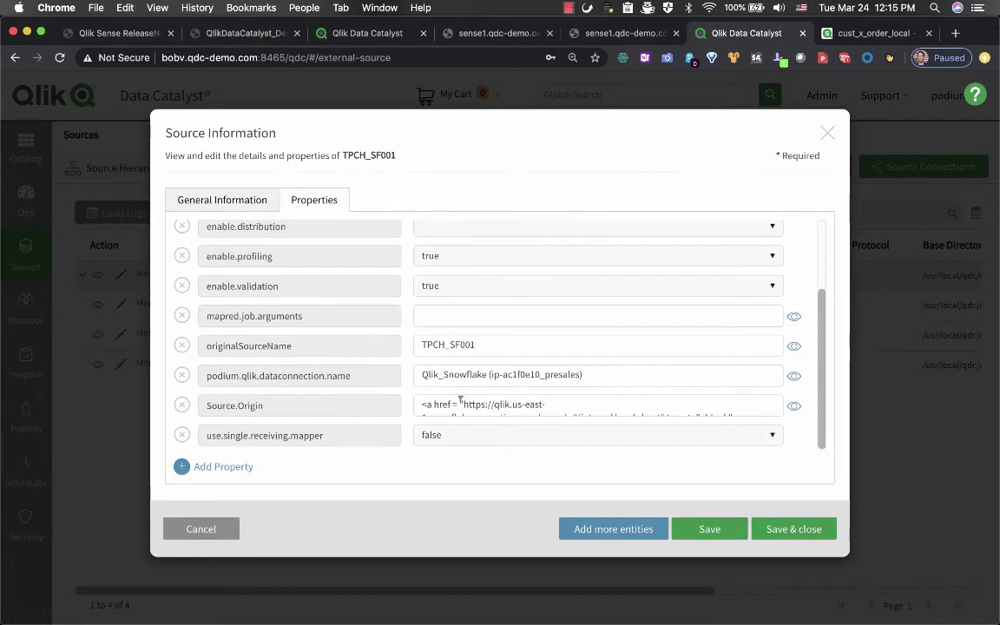
{"action": "mouse_move", "coordinate": [202, 382]}
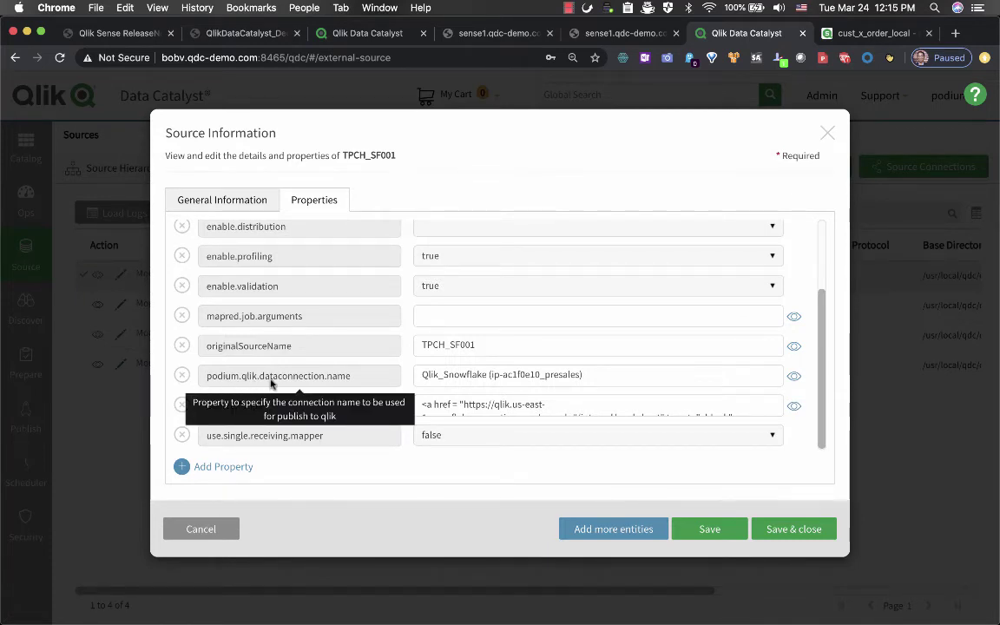
{"action": "left_click", "coordinate": [568, 374]}
{"action": "double_click", "coordinate": [568, 374]}
{"action": "left_click", "coordinate": [581, 374]}
{"action": "key", "text": "BackSpace"}
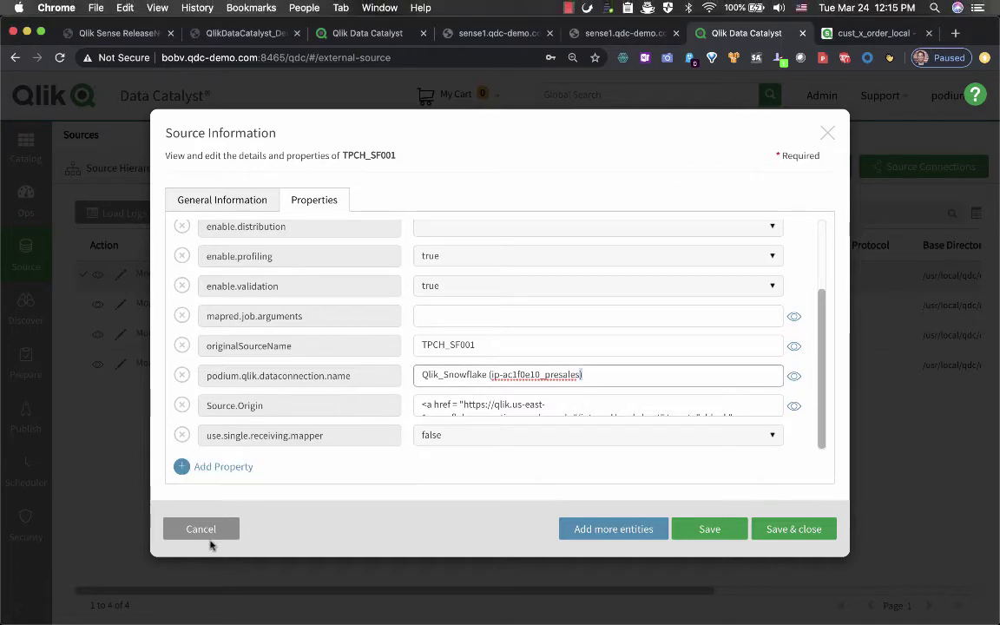
{"action": "left_click", "coordinate": [216, 538]}
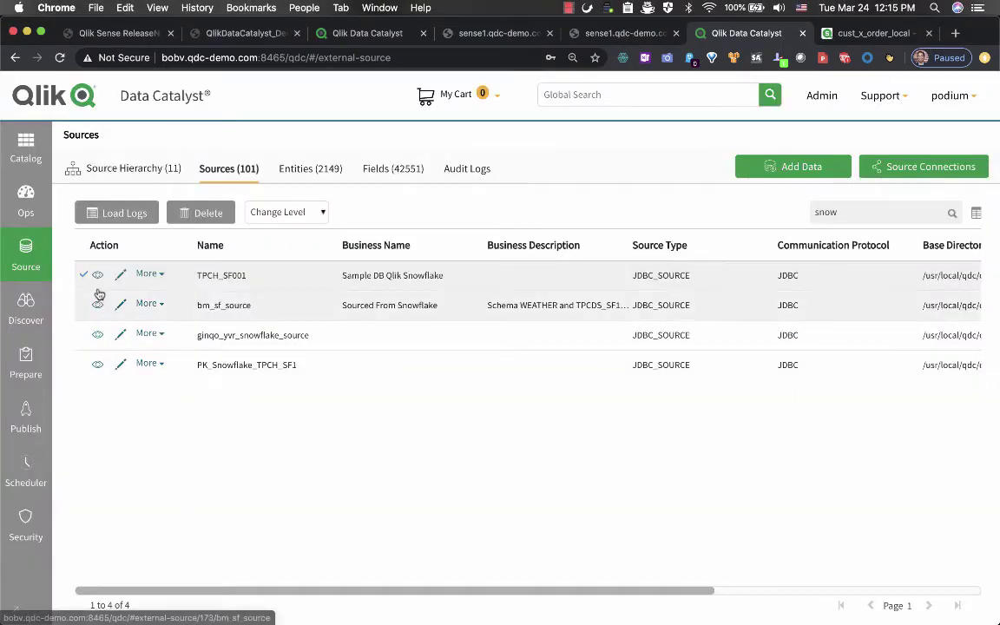
- Open the properties of the NATION entity in the TPCH_SF001 source and look through them to the end
{"action": "left_click", "coordinate": [98, 278]}
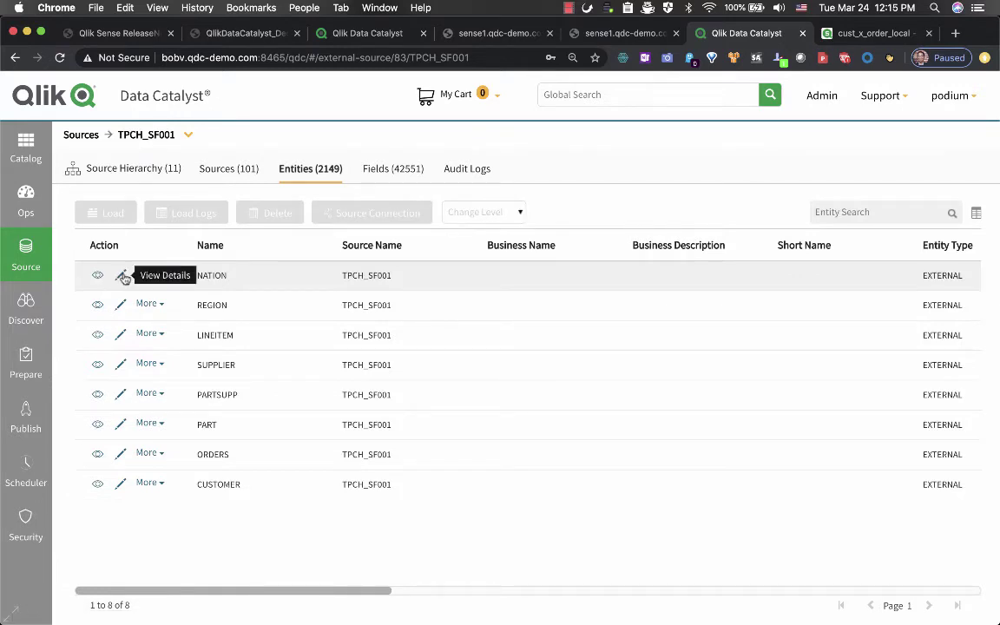
{"action": "left_click", "coordinate": [123, 277]}
{"action": "left_click", "coordinate": [327, 204]}
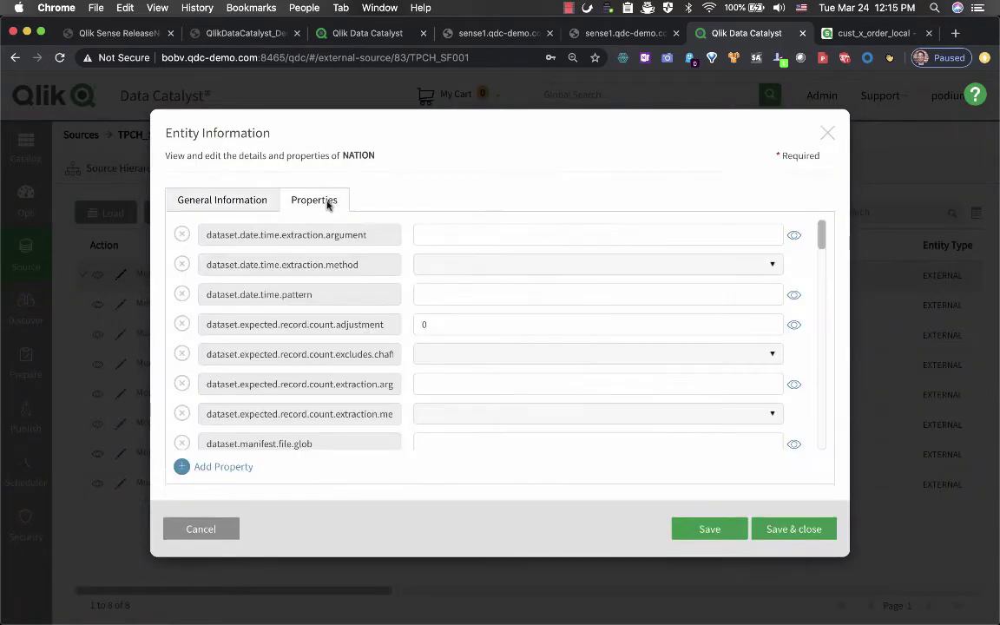
{"action": "scroll", "coordinate": [439, 414], "scroll_direction": "down", "scroll_amount": 10}
{"action": "scroll", "coordinate": [439, 414], "scroll_direction": "down", "scroll_amount": 10}
- Add a new property row to NATION and browse the available property names, including podium.qlik.dataconnection.name and podium.qlik.script
{"action": "left_click", "coordinate": [223, 467]}
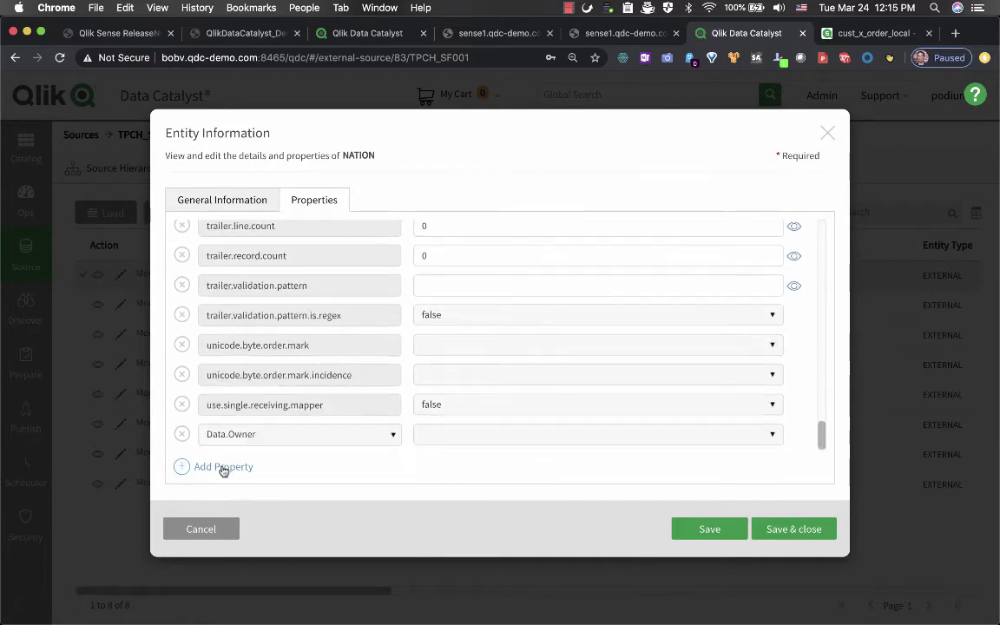
{"action": "left_click", "coordinate": [393, 440]}
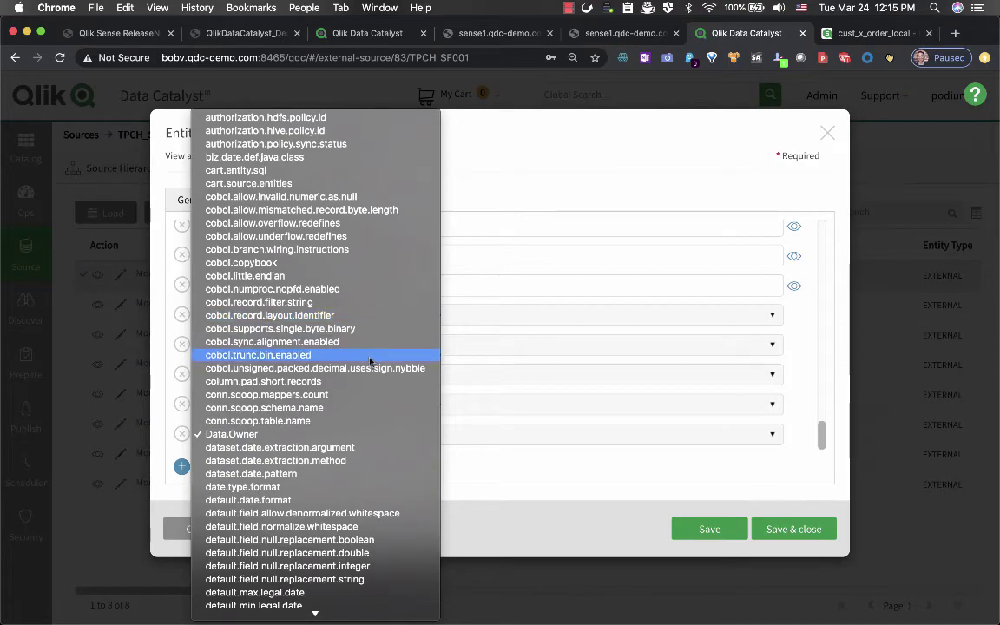
{"action": "scroll", "coordinate": [371, 356], "scroll_direction": "down", "scroll_amount": 8}
{"action": "scroll", "coordinate": [365, 402], "scroll_direction": "down", "scroll_amount": 10}
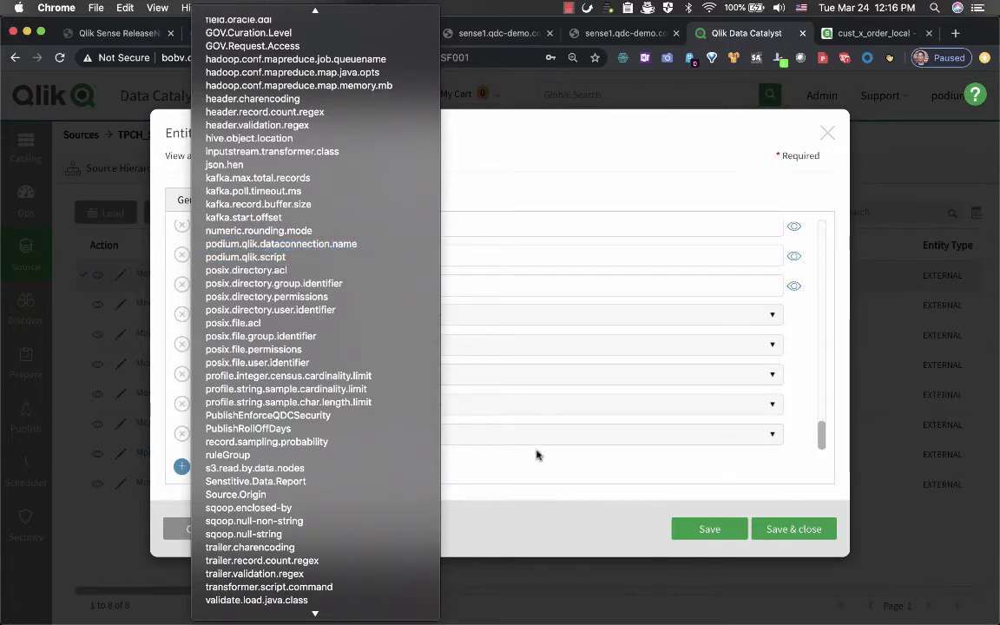
{"action": "left_click", "coordinate": [483, 432]}
- View the full podium.qlik.select.statement property of NATION and close it without applying changes
{"action": "scroll", "coordinate": [481, 353], "scroll_direction": "up", "scroll_amount": 2}
{"action": "scroll", "coordinate": [482, 353], "scroll_direction": "up", "scroll_amount": 10}
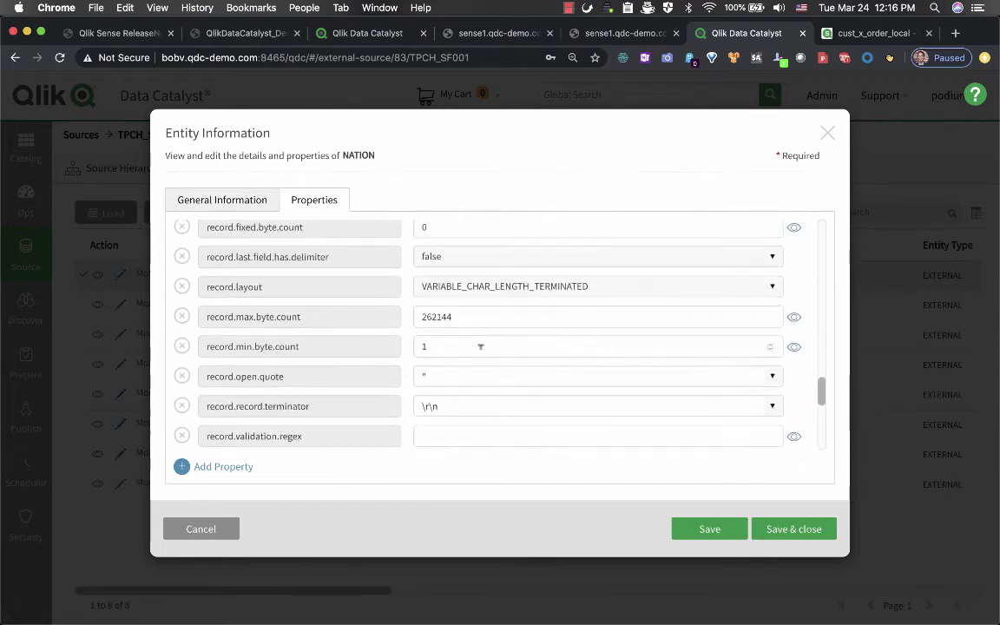
{"action": "scroll", "coordinate": [480, 347], "scroll_direction": "up", "scroll_amount": 1}
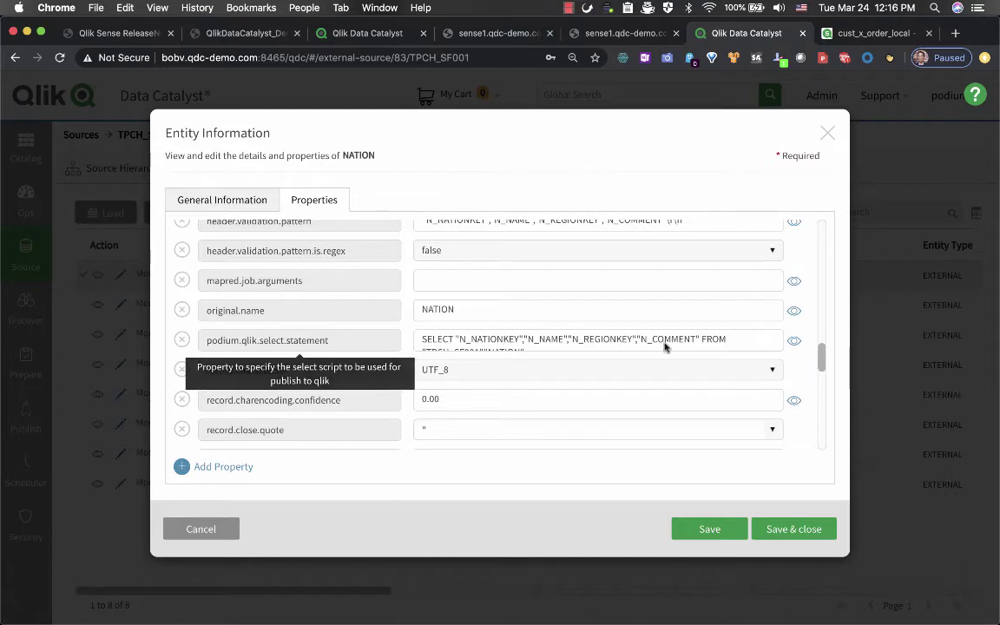
{"action": "left_click", "coordinate": [793, 340]}
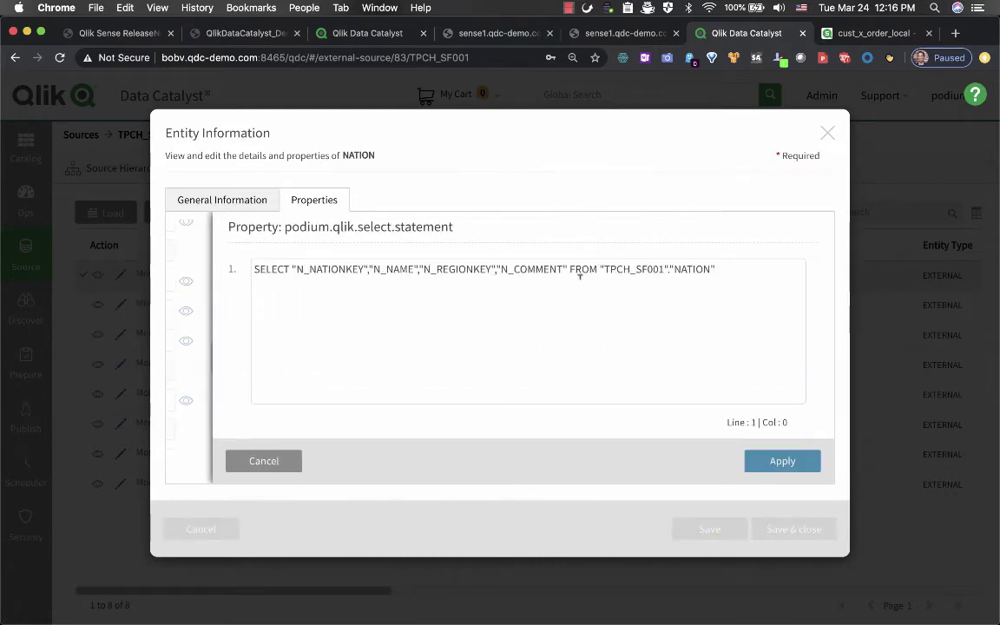
{"action": "left_click", "coordinate": [264, 462]}
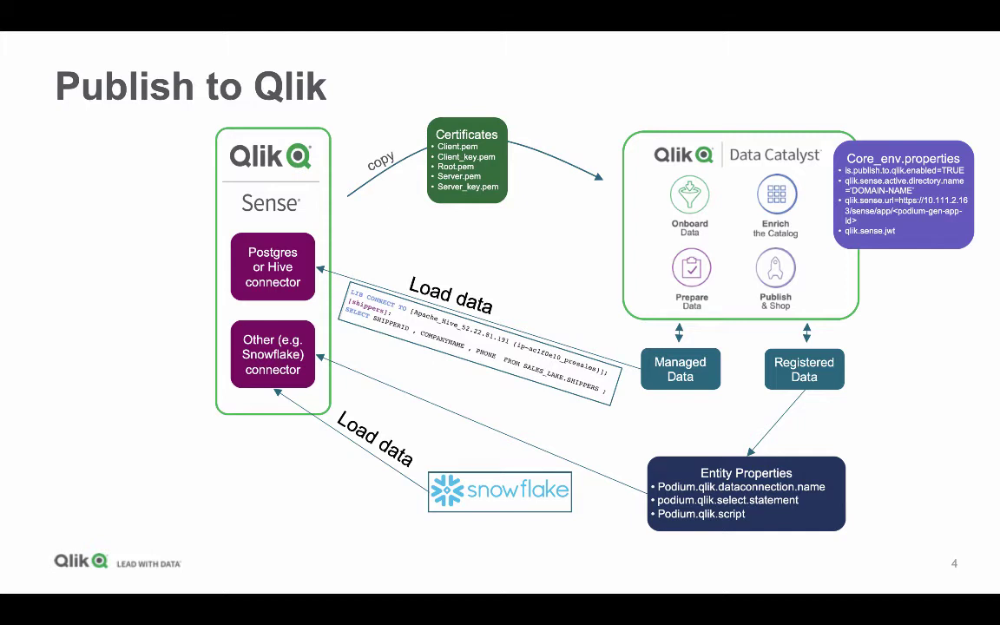
- Switch from the slides to the Data Catalyst catalog in Chrome and add the TPCH_SF001 NATION entity to the cart
{"action": "key", "text": "super+Tab"}
{"action": "key", "text": "super+Tab"}
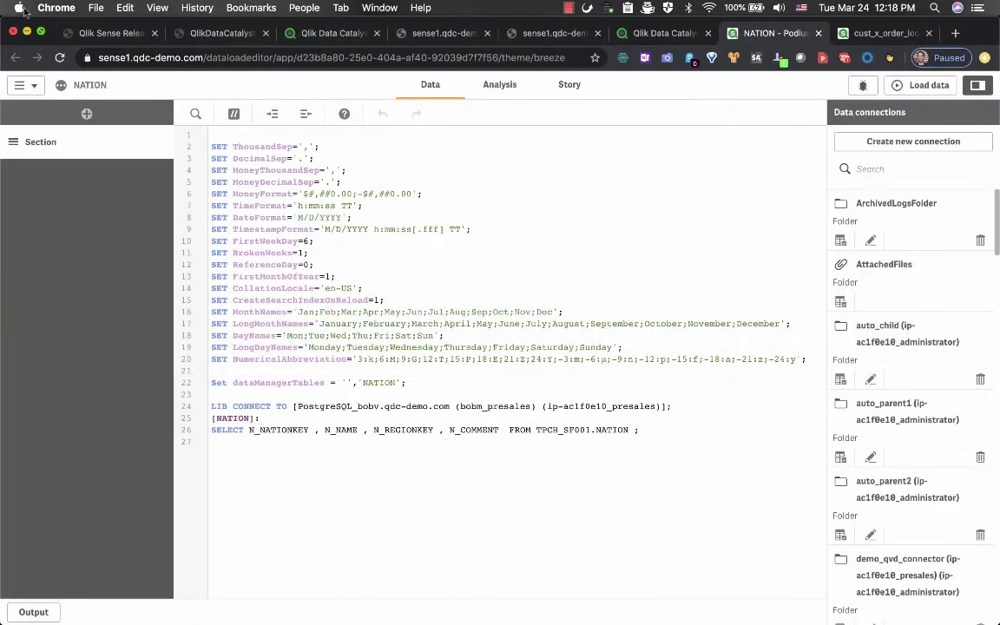
{"action": "key", "text": "ctrl+shift+Tab"}
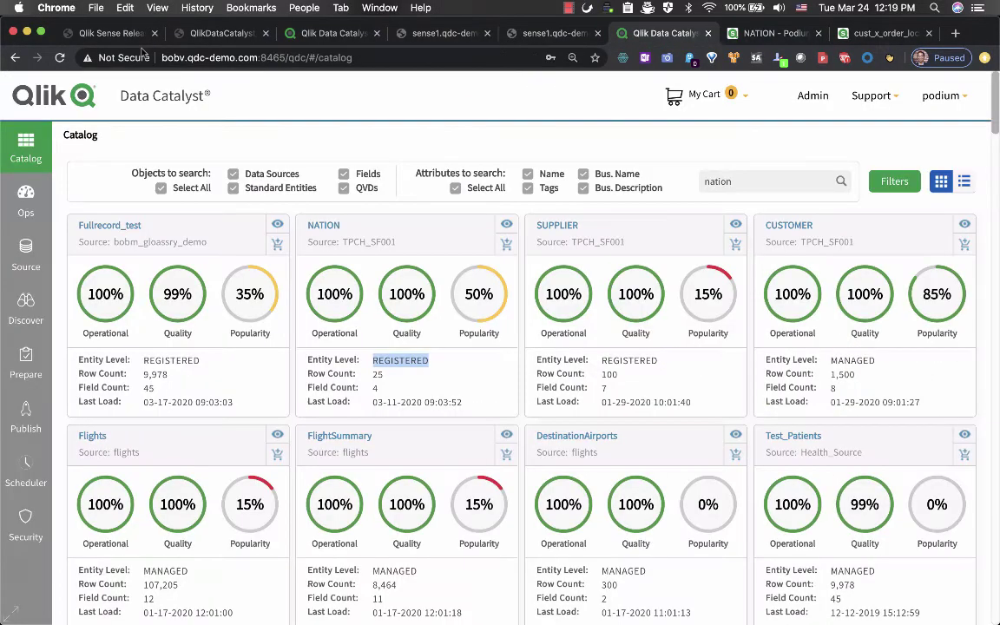
{"action": "left_click", "coordinate": [507, 244]}
{"action": "left_click", "coordinate": [674, 96]}
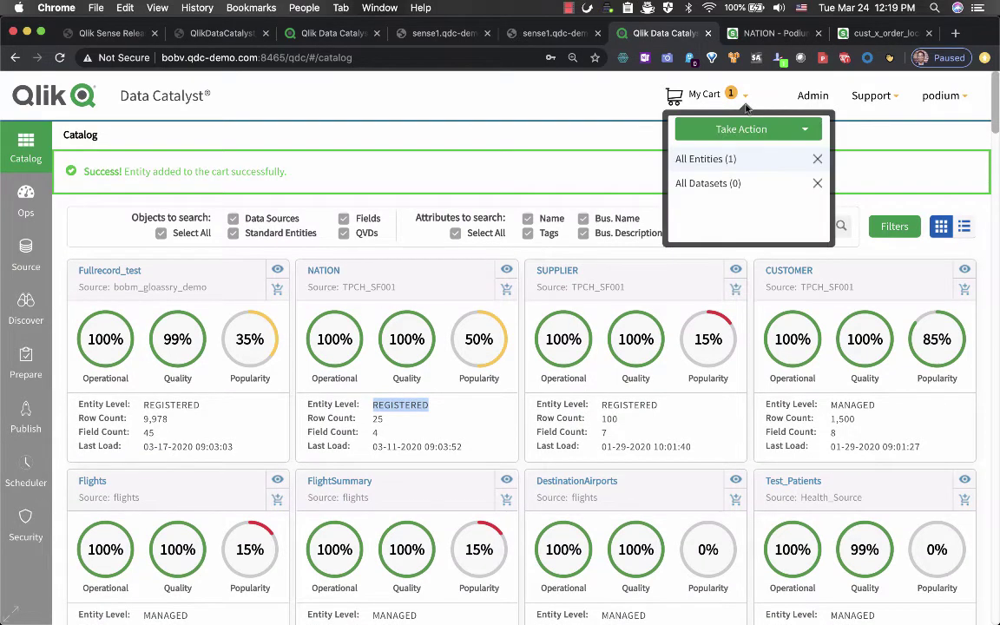
{"action": "left_click", "coordinate": [742, 129]}
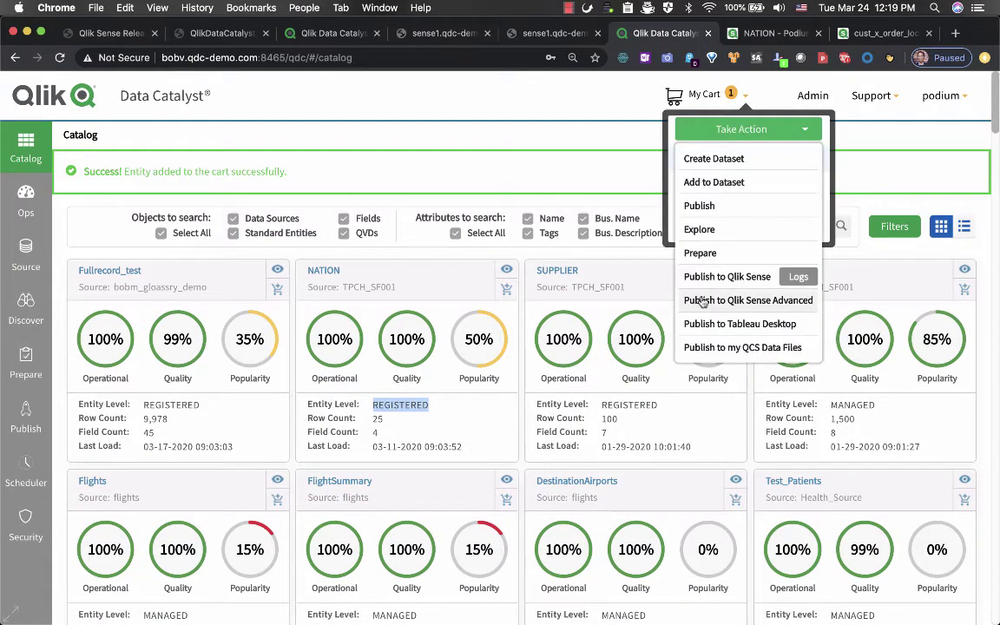
{"action": "left_click", "coordinate": [798, 277]}
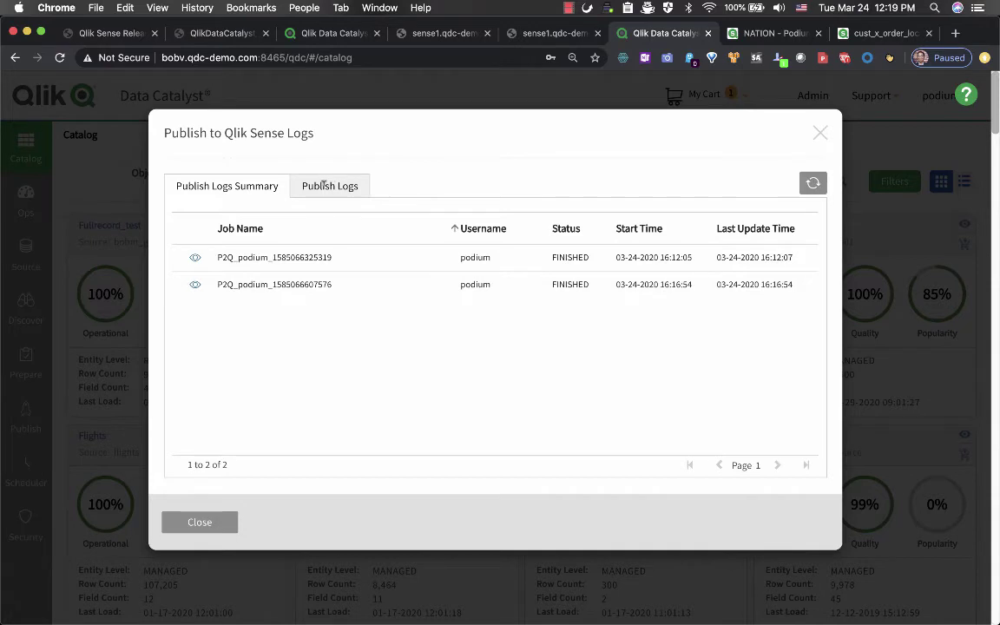
{"action": "left_click", "coordinate": [196, 259]}
{"action": "scroll", "coordinate": [431, 356], "scroll_direction": "down", "scroll_amount": 2}
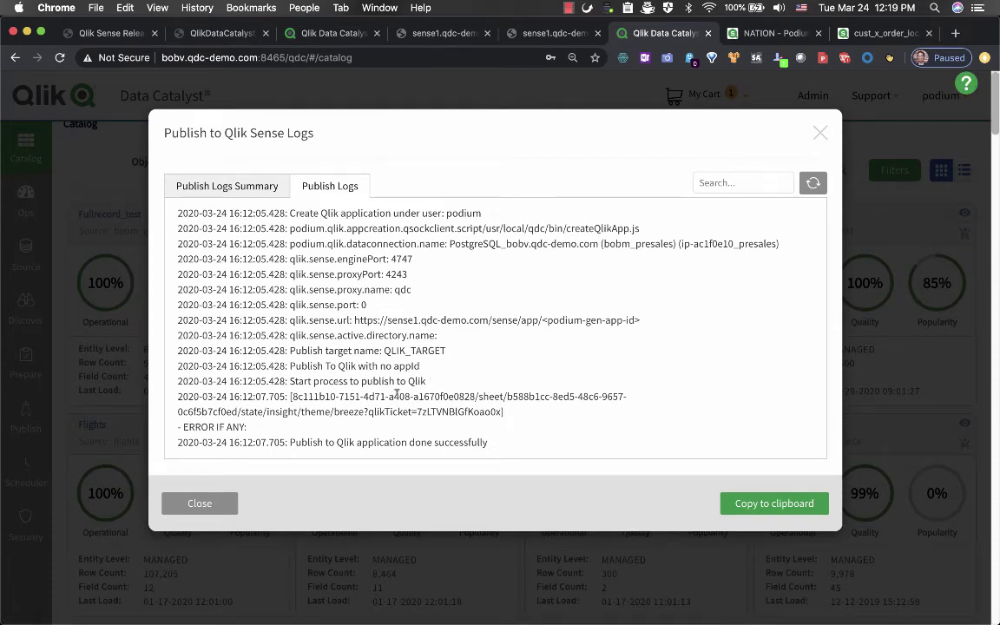
{"action": "left_click", "coordinate": [820, 135]}
- Start Publish to Qlik Sense Advanced for the entity in the cart
{"action": "left_click", "coordinate": [704, 94]}
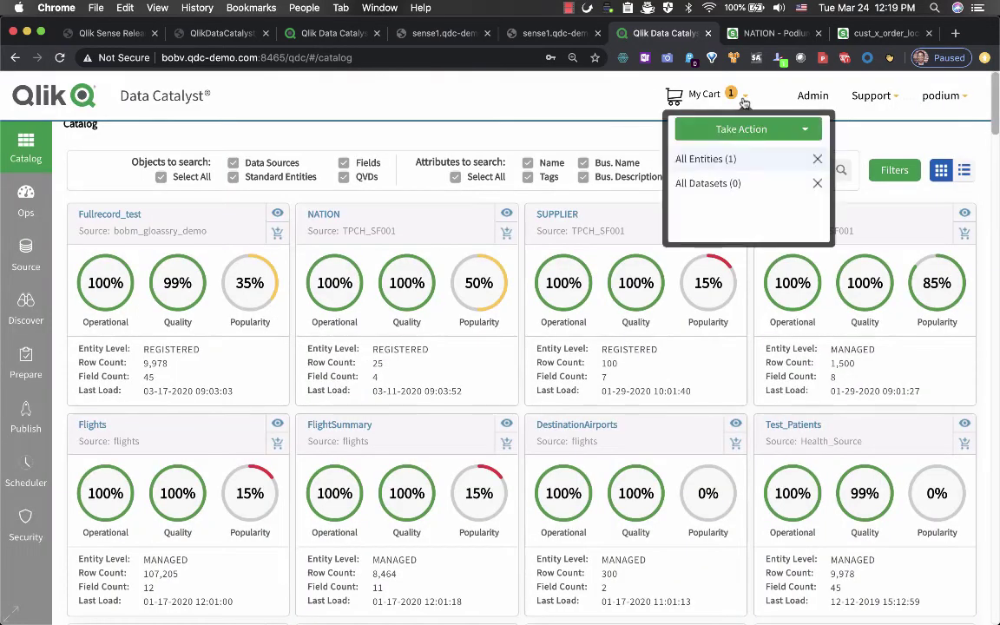
{"action": "scroll", "coordinate": [746, 131], "scroll_direction": "down", "scroll_amount": 1}
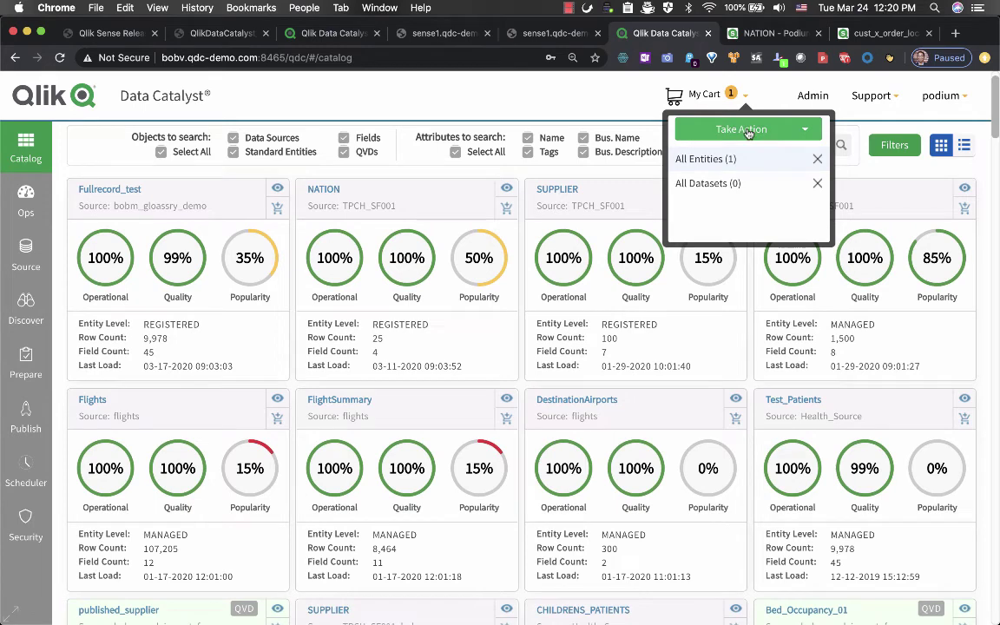
{"action": "left_click", "coordinate": [748, 130]}
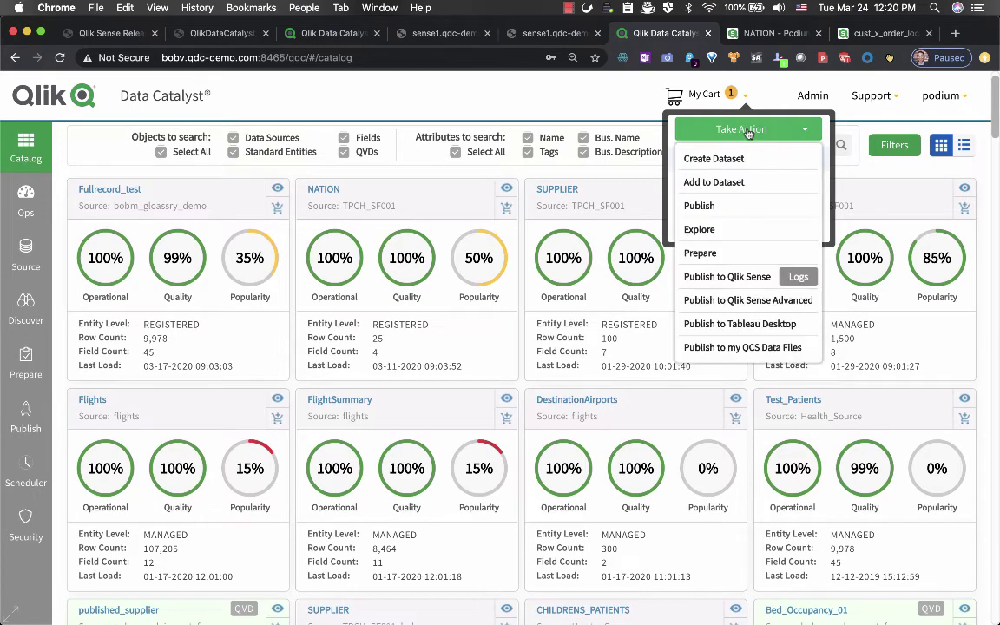
{"action": "left_click", "coordinate": [792, 302]}
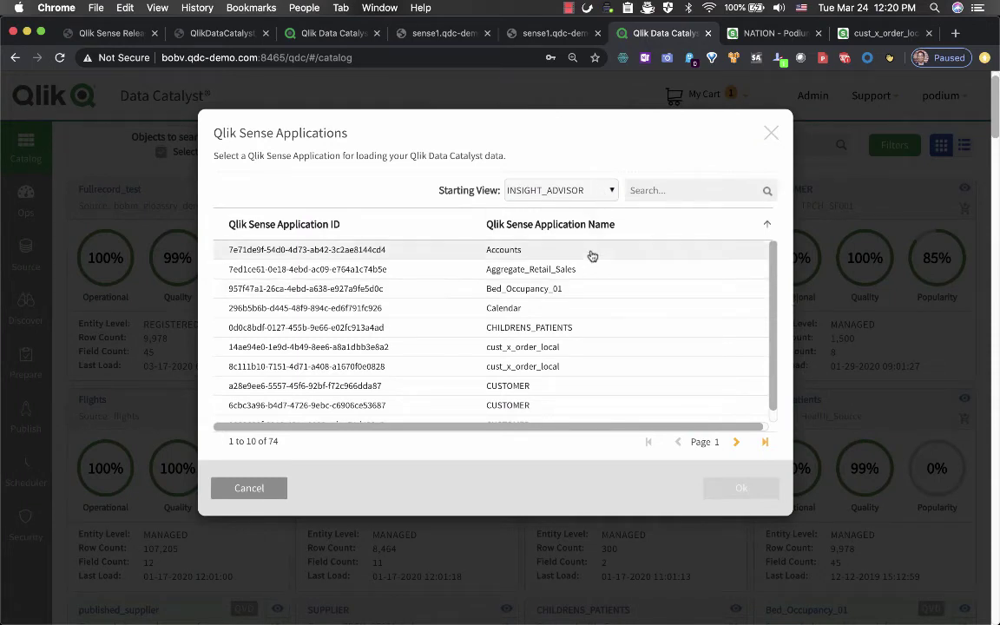
- Select the existing Qlik Sense application foo from the fourth page and set the starting view to DATA_MANAGER
{"action": "scroll", "coordinate": [597, 286], "scroll_direction": "down", "scroll_amount": 1}
{"action": "scroll", "coordinate": [599, 289], "scroll_direction": "up", "scroll_amount": 1}
{"action": "scroll", "coordinate": [599, 289], "scroll_direction": "down", "scroll_amount": 1}
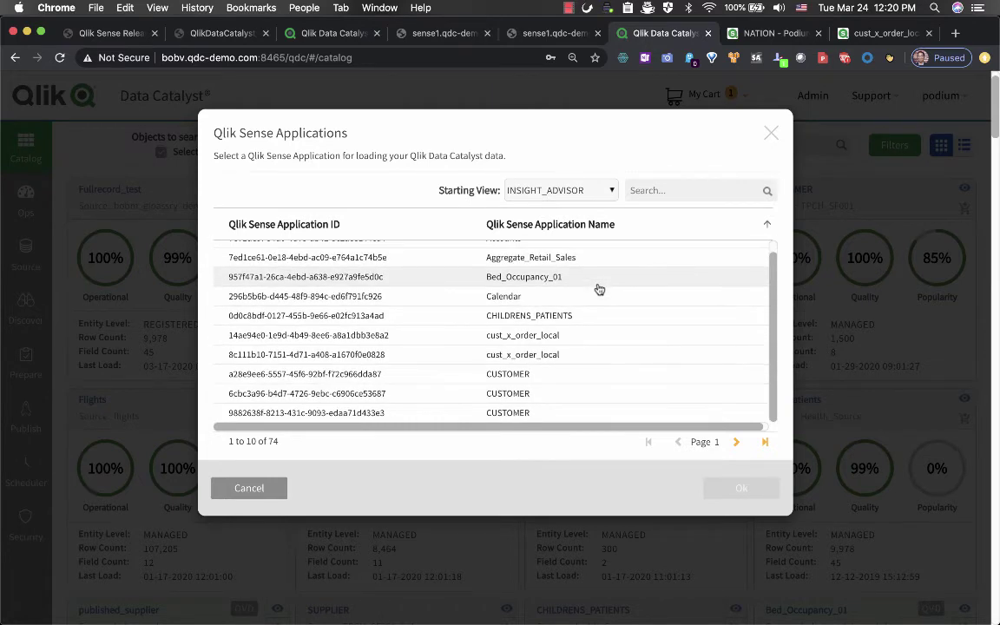
{"action": "left_click", "coordinate": [734, 443]}
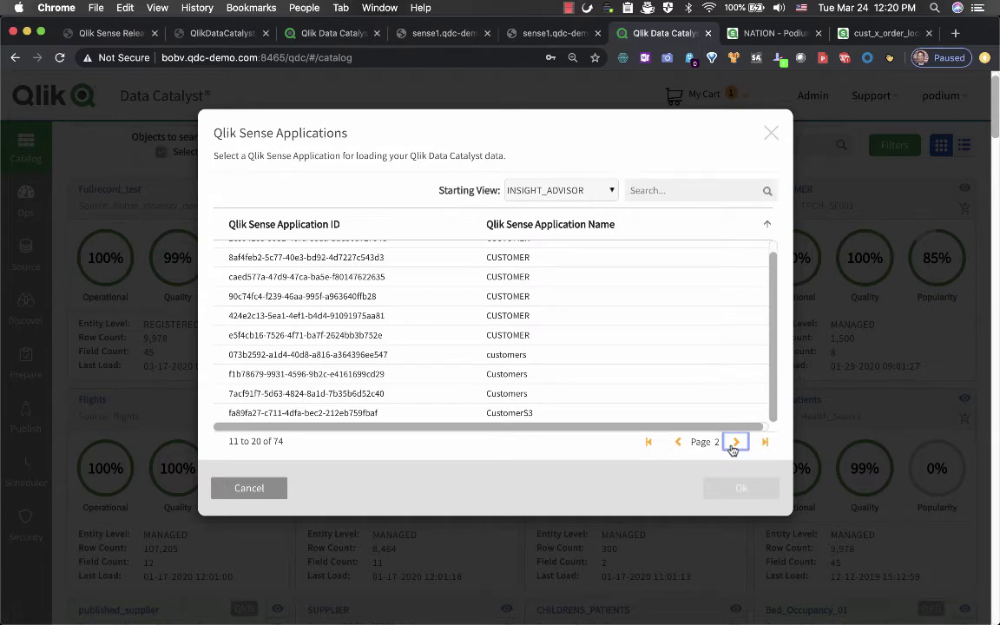
{"action": "left_click", "coordinate": [734, 443]}
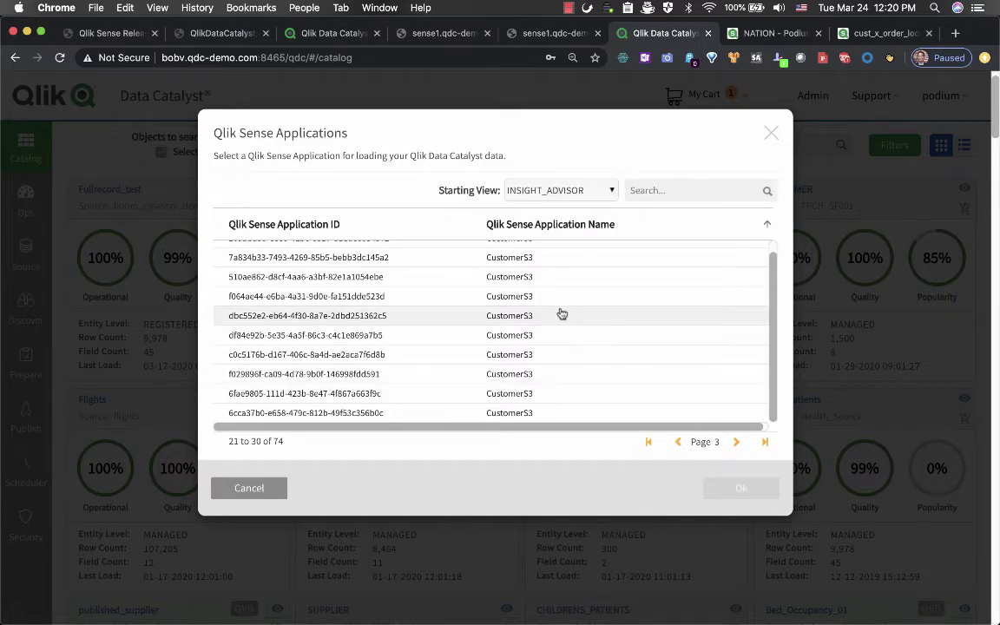
{"action": "left_click", "coordinate": [736, 443]}
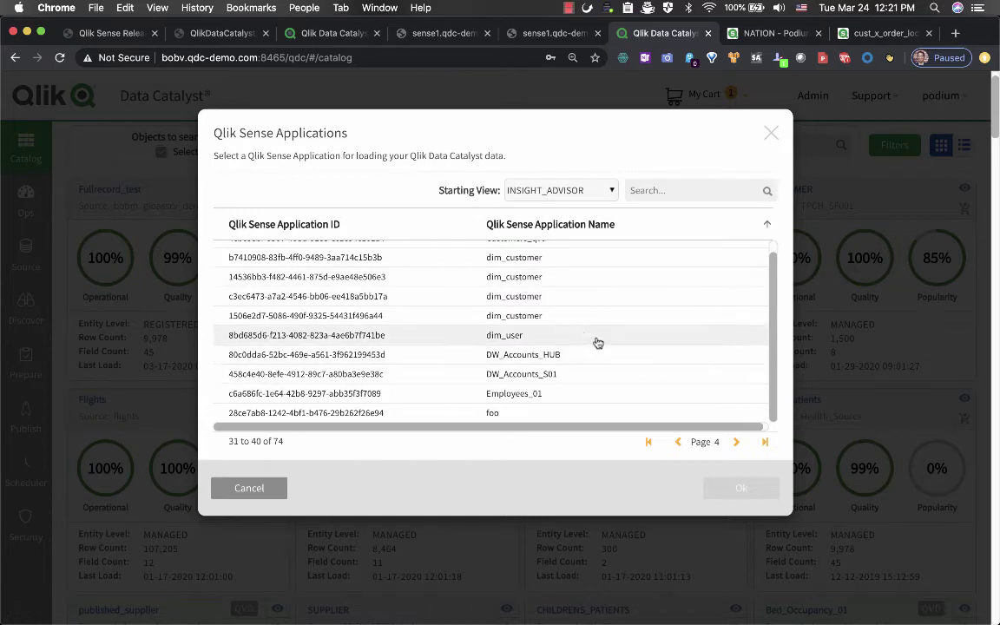
{"action": "left_click", "coordinate": [520, 412]}
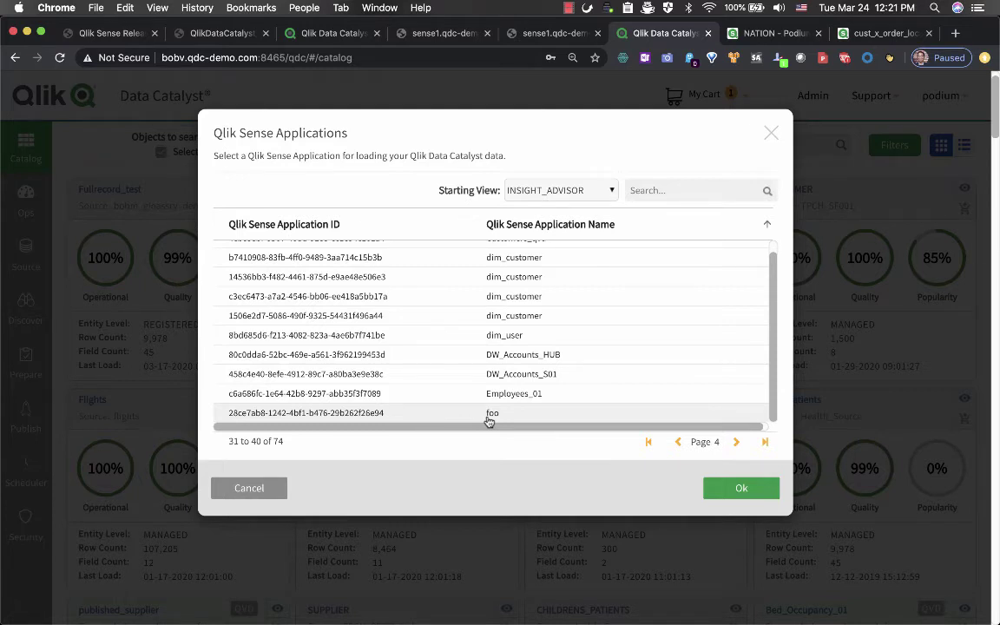
{"action": "scroll", "coordinate": [546, 401], "scroll_direction": "down", "scroll_amount": 1}
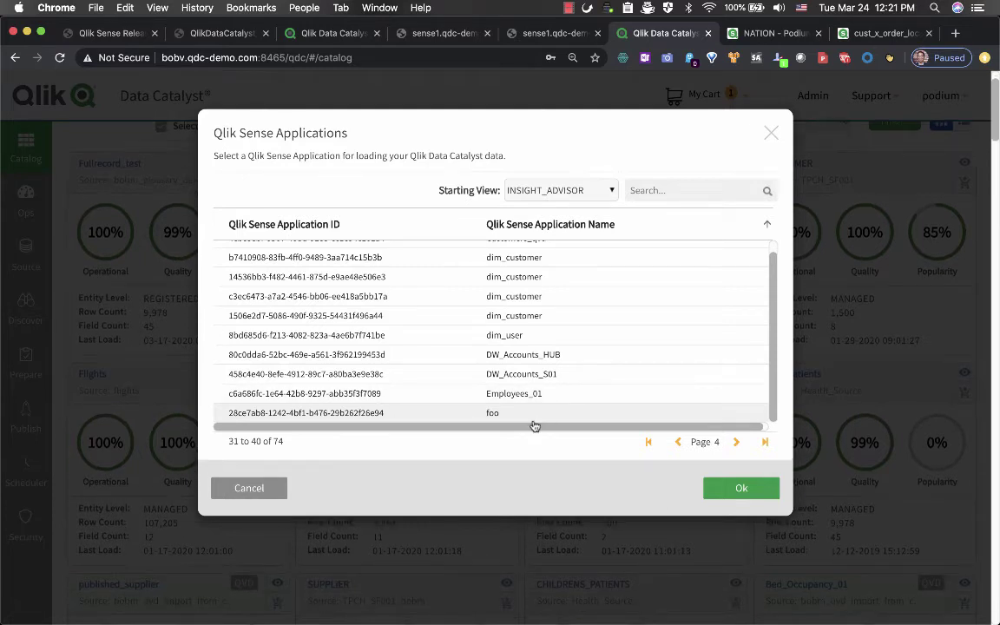
{"action": "left_click", "coordinate": [610, 191]}
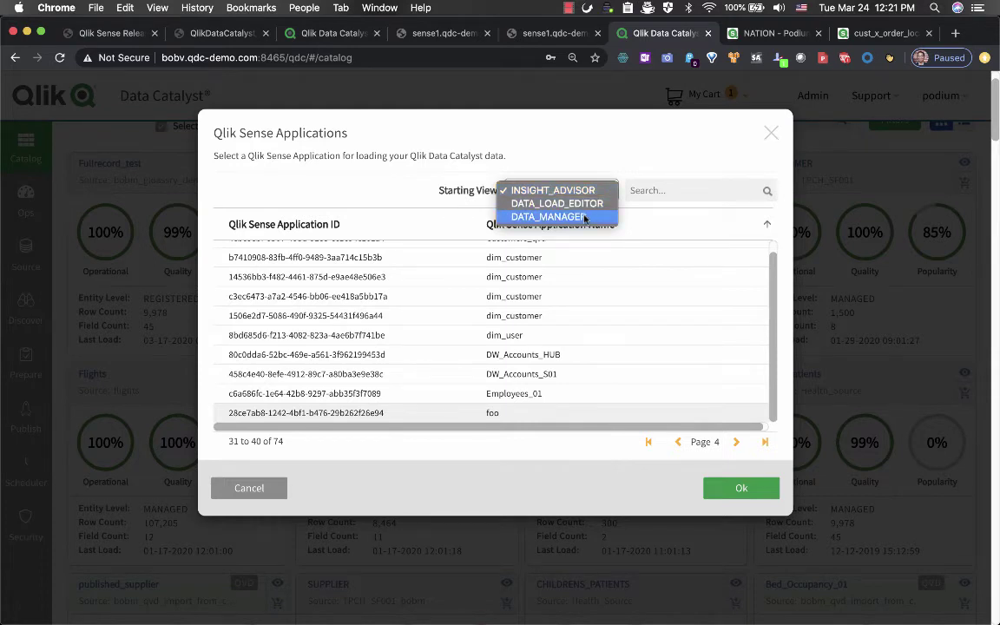
{"action": "left_click", "coordinate": [584, 217]}
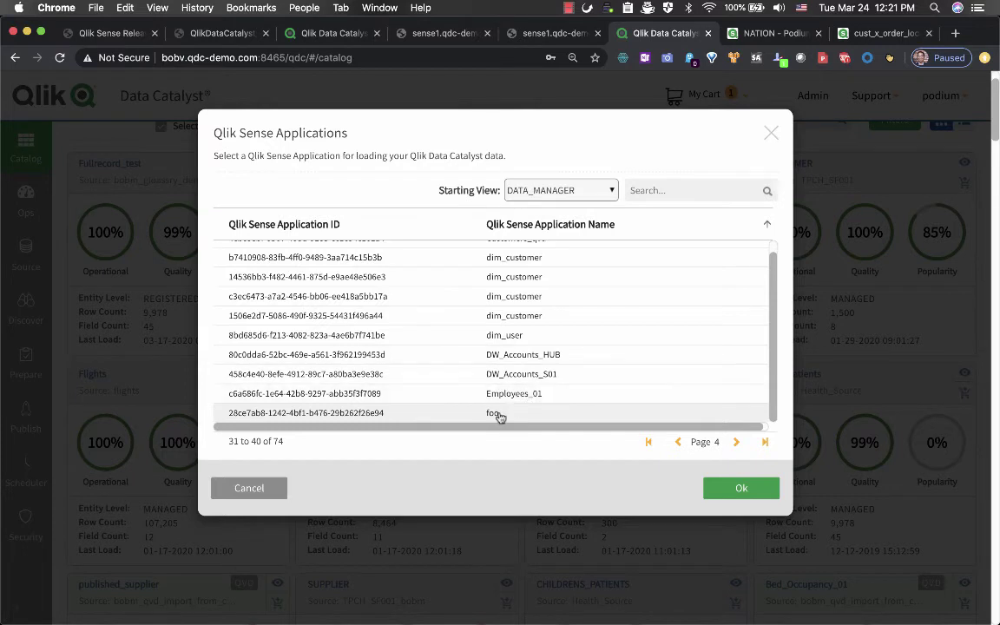
- Publish the cart's entity into the selected Qlik Sense application foo
{"action": "left_click", "coordinate": [742, 488]}
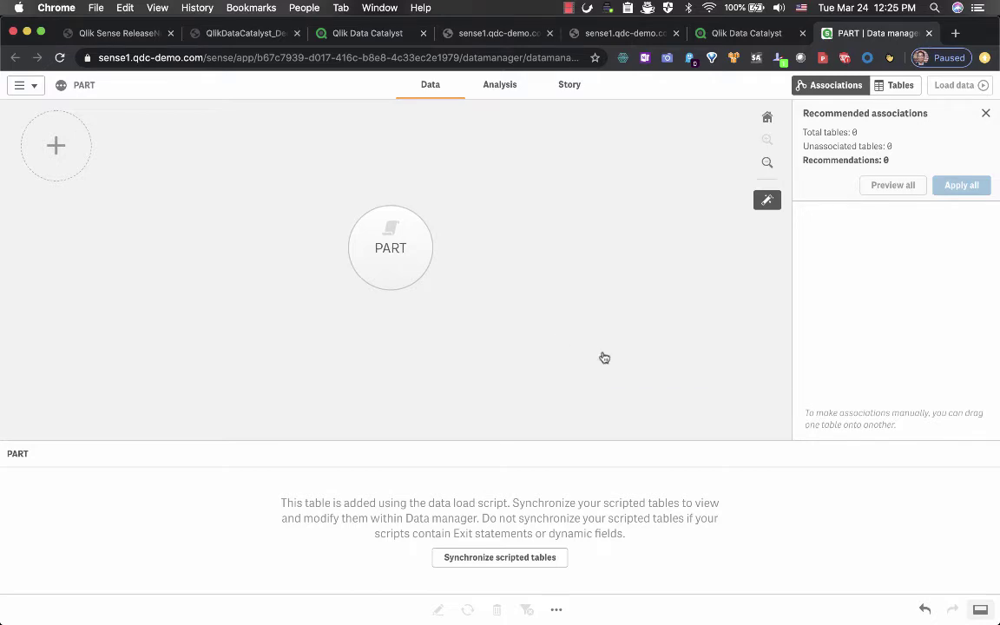
- Return to the Data Catalyst catalog, add the managed 2,000-row TPCH_SF001 entity to the cart and show the actions available for it
{"action": "key", "text": "super+Tab"}
{"action": "key", "text": "super+shift+Tab"}
{"action": "key", "text": "ctrl+shift+Tab"}
{"action": "left_click", "coordinate": [671, 96]}
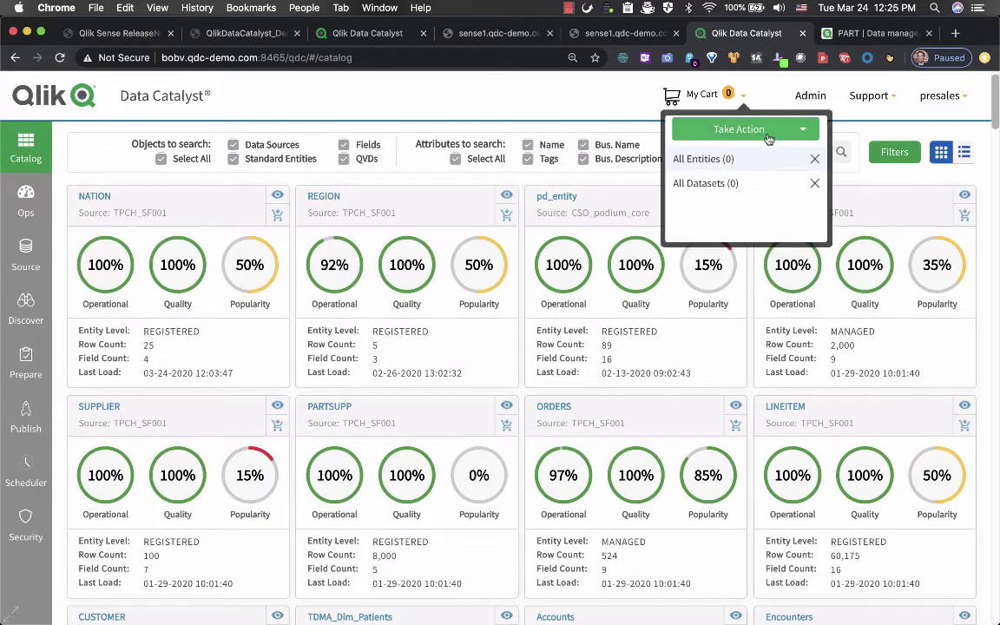
{"action": "left_click", "coordinate": [768, 137]}
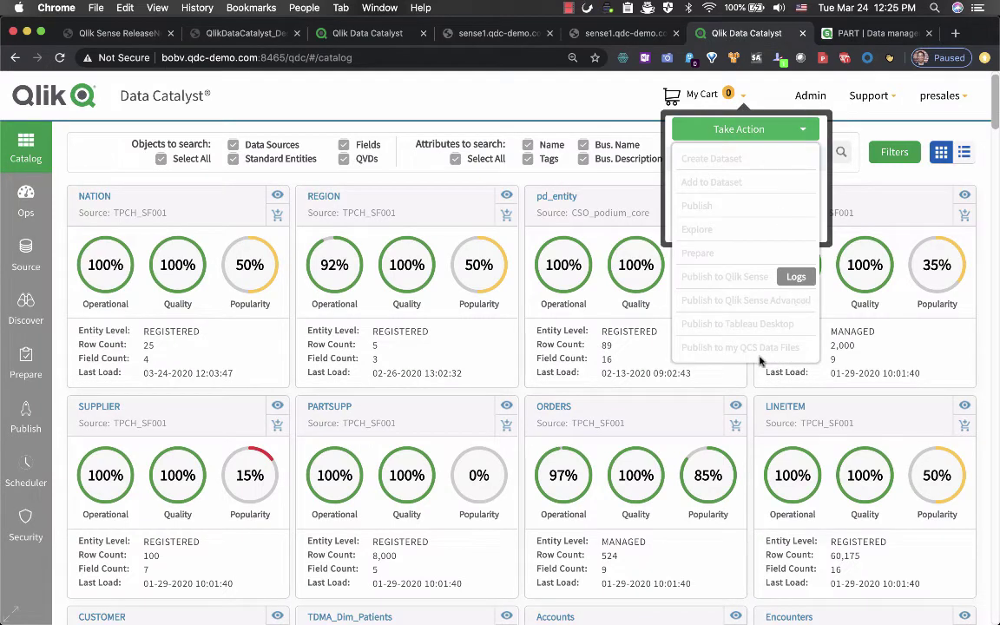
{"action": "left_click", "coordinate": [964, 215]}
{"action": "mouse_move", "coordinate": [744, 104]}
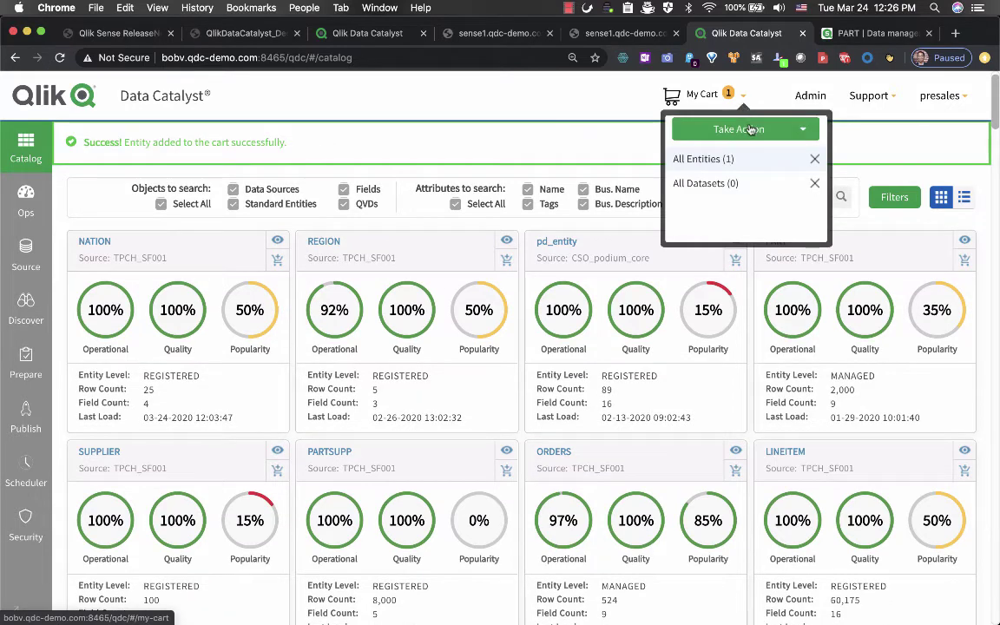
{"action": "left_click", "coordinate": [759, 129]}
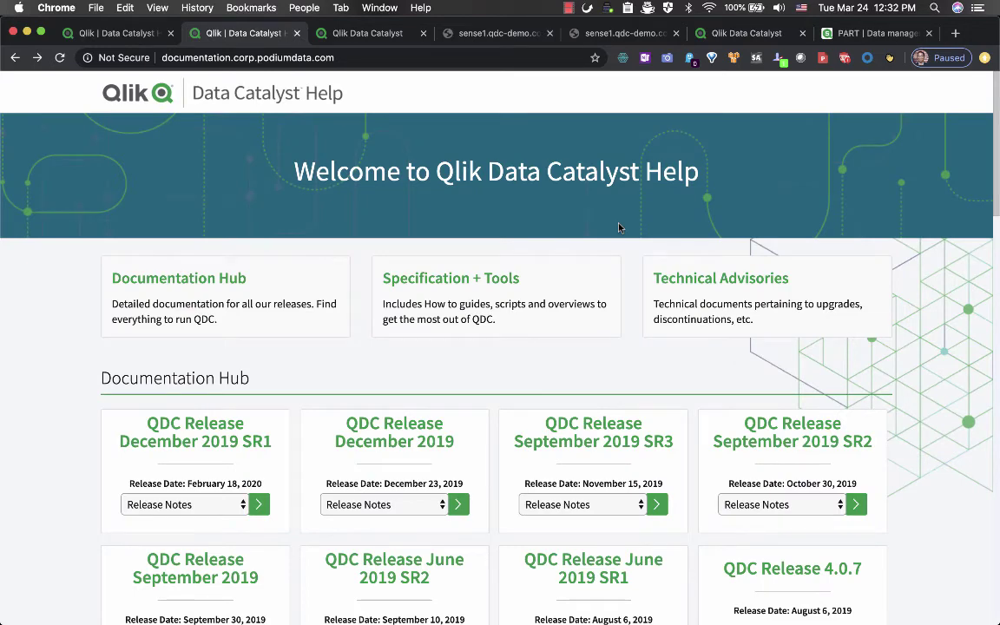
- Open the QDC Release December 2019 release notes and read new feature 11077 on data delivery to Qlik Cloud Services
{"action": "left_click", "coordinate": [458, 505]}
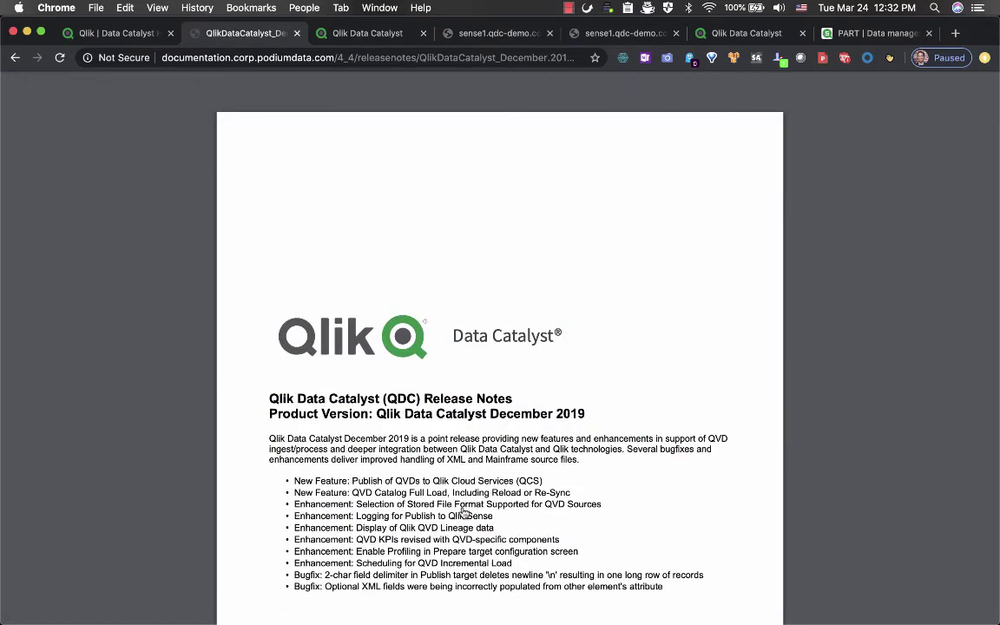
{"action": "scroll", "coordinate": [465, 513], "scroll_direction": "down", "scroll_amount": 2}
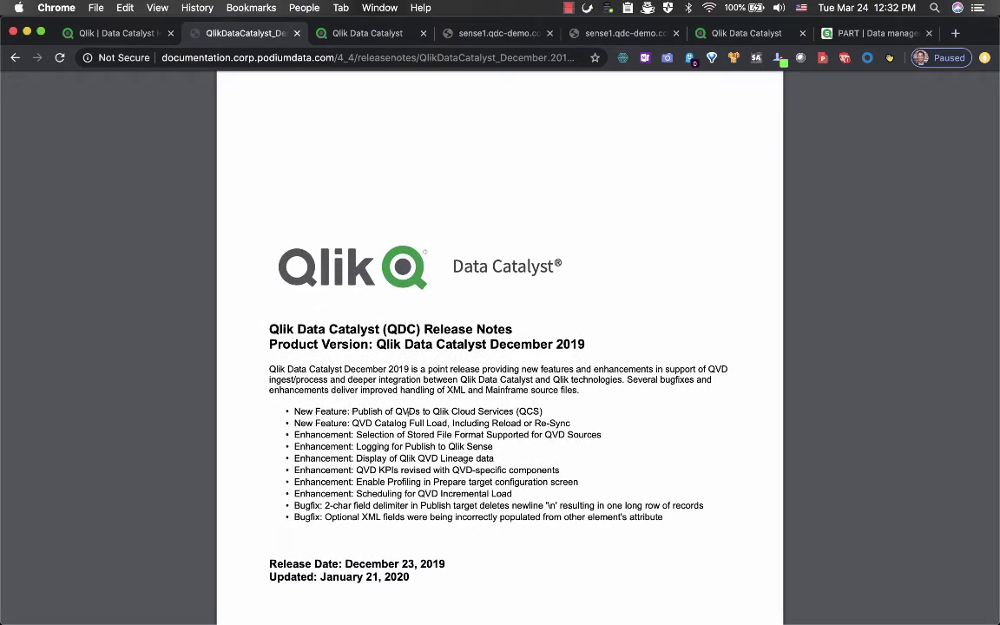
{"action": "scroll", "coordinate": [469, 412], "scroll_direction": "down", "scroll_amount": 15}
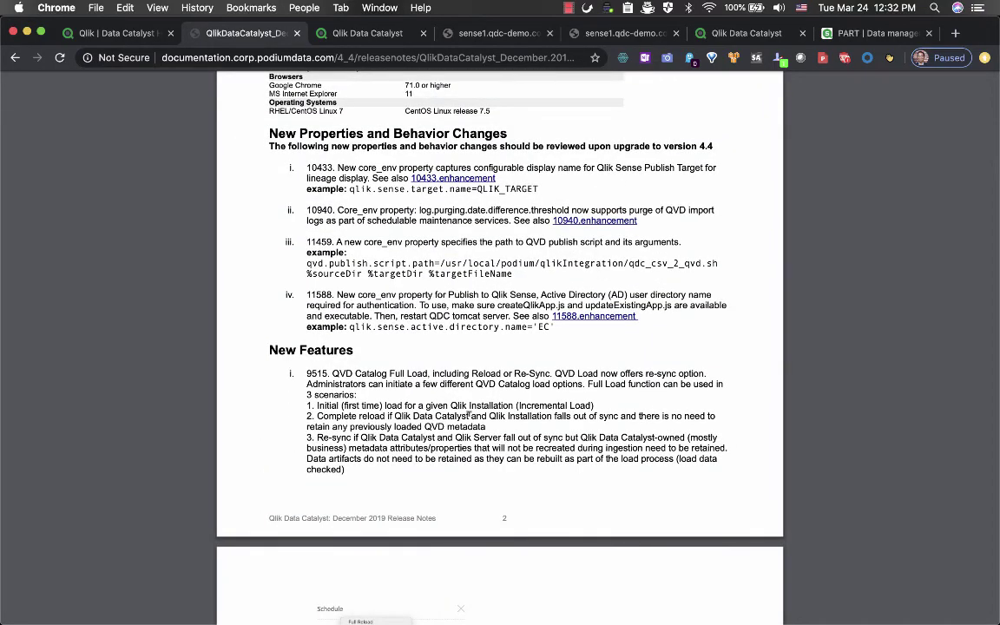
{"action": "scroll", "coordinate": [470, 415], "scroll_direction": "down", "scroll_amount": 10}
{"action": "scroll", "coordinate": [469, 415], "scroll_direction": "down", "scroll_amount": 3}
{"action": "key", "text": "super+equal"}
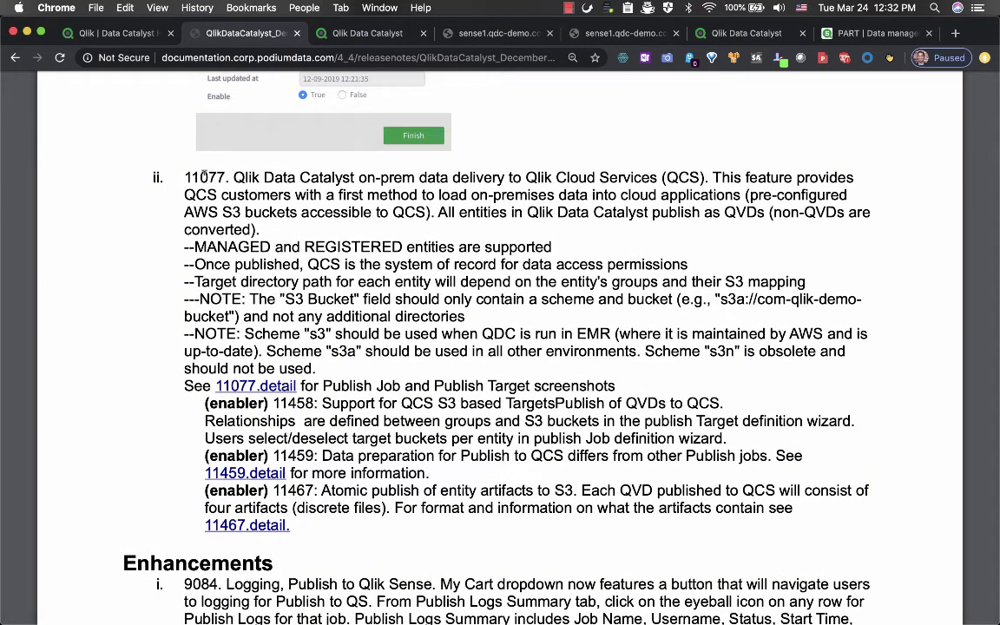
{"action": "scroll", "coordinate": [415, 373], "scroll_direction": "down", "scroll_amount": 1}
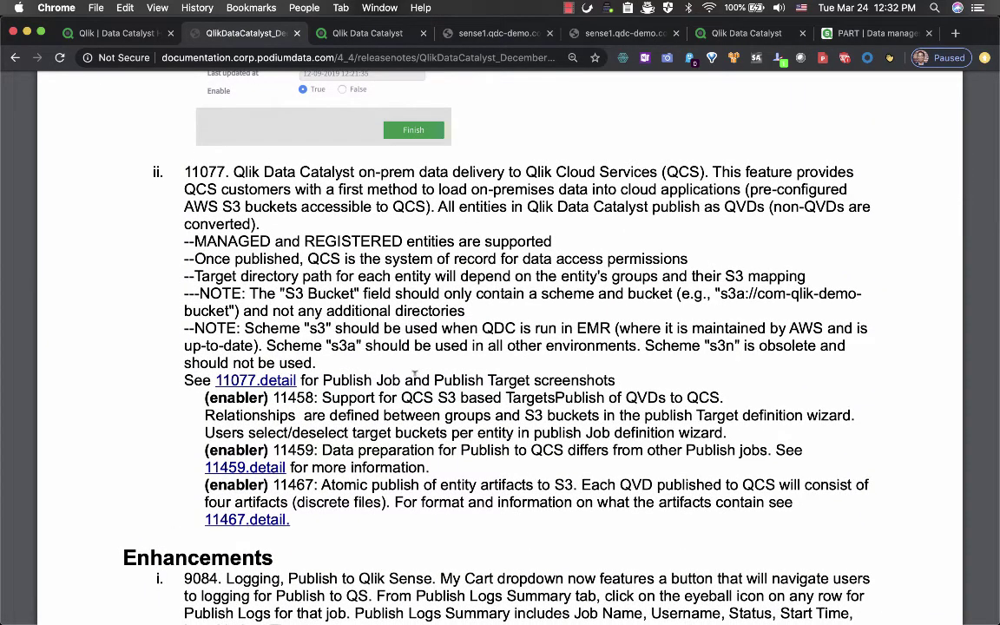
- Review the 11077.detail appendix on publishing to Qlik Cloud Services and return to the feature summary on the first page
{"action": "left_click", "coordinate": [260, 382]}
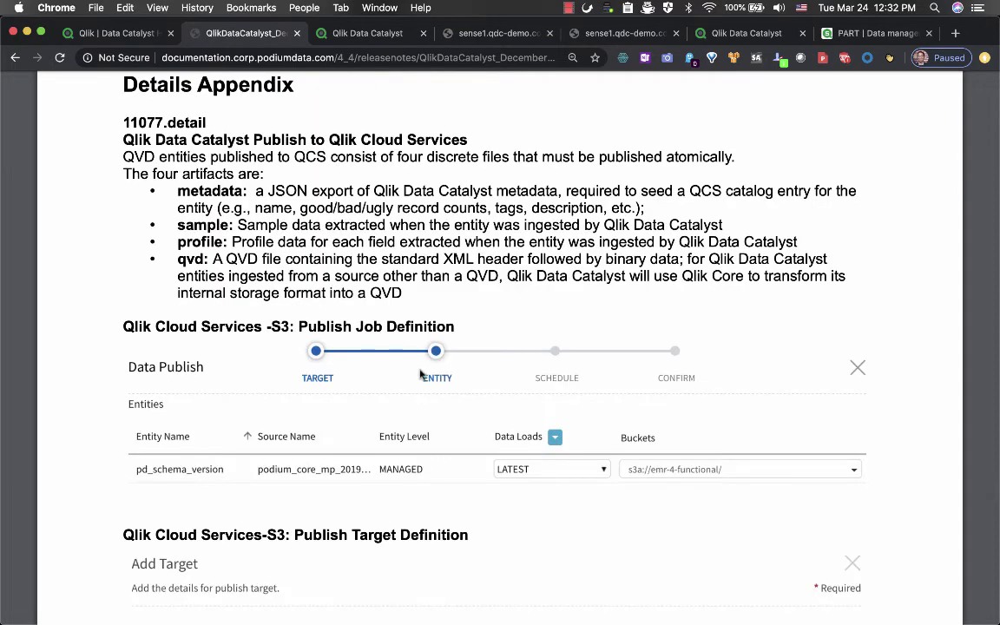
{"action": "key", "text": "super+Left"}
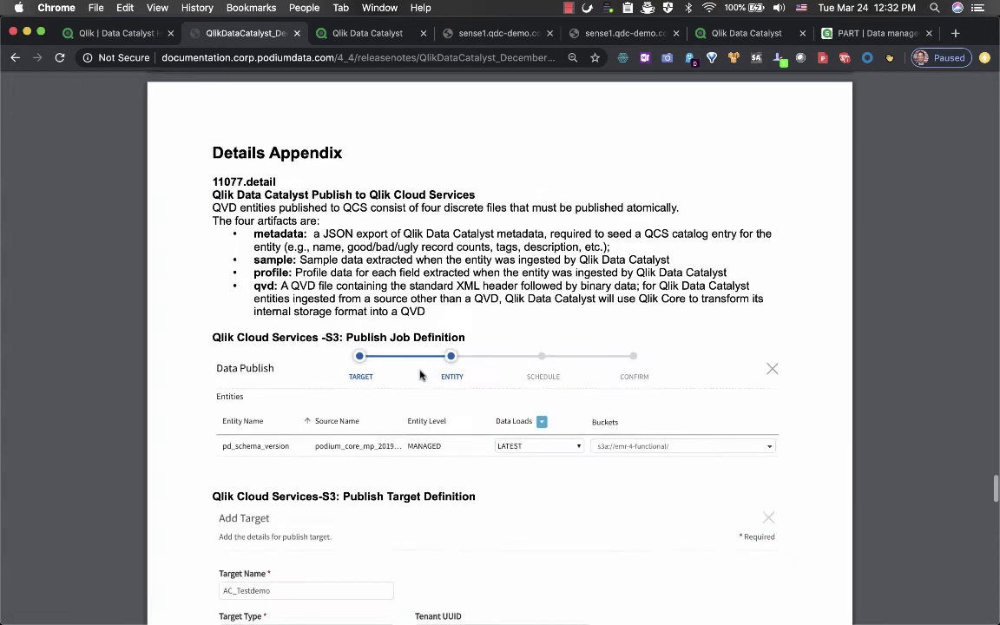
{"action": "scroll", "coordinate": [420, 375], "scroll_direction": "up", "scroll_amount": 20}
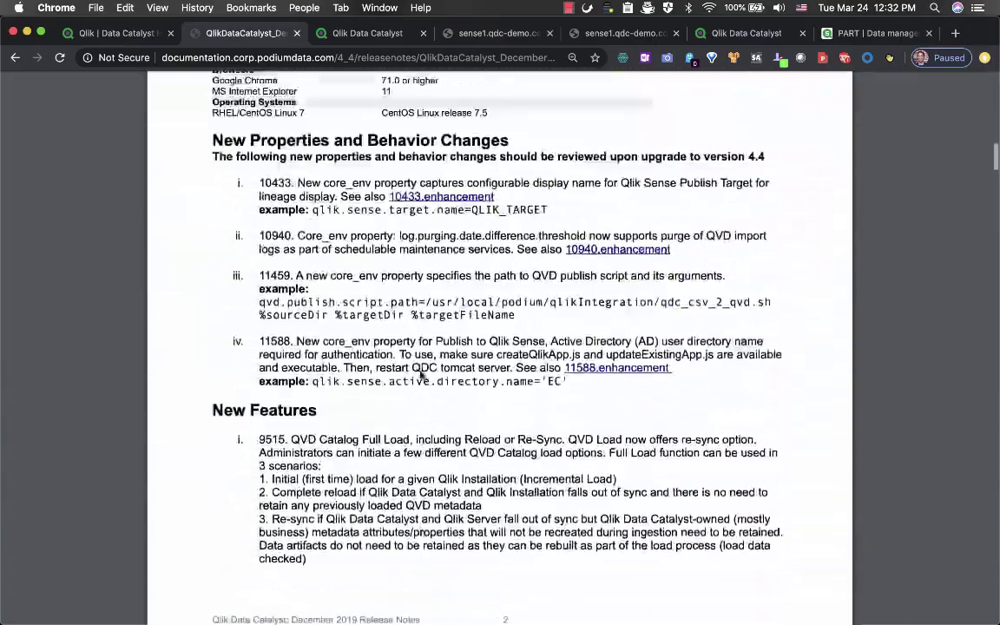
{"action": "scroll", "coordinate": [420, 375], "scroll_direction": "up", "scroll_amount": 10}
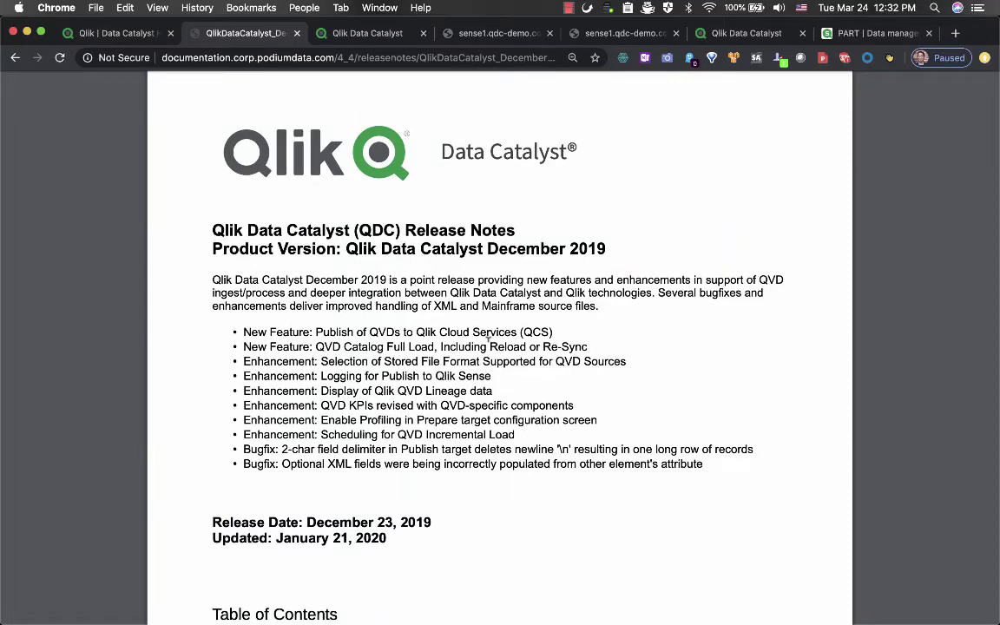
- Switch to the slide presentation and show the QVD Catalog Architecture and QVD Catalog slides
{"action": "left_click", "coordinate": [569, 7]}
{"action": "left_click", "coordinate": [611, 38]}
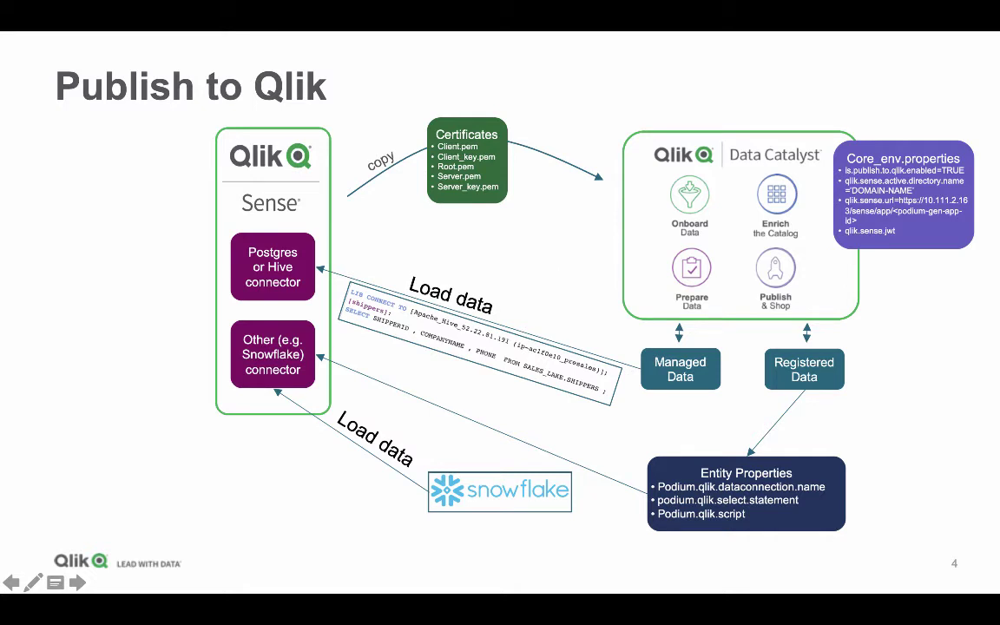
{"action": "key", "text": "Right"}
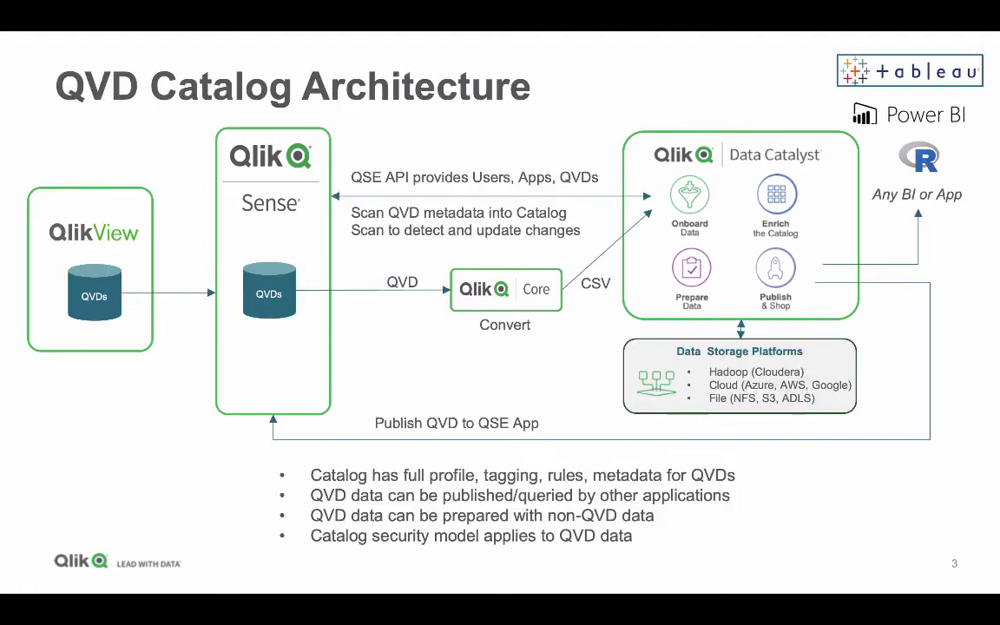
{"action": "key", "text": "Right"}
{"action": "key", "text": "Right"}
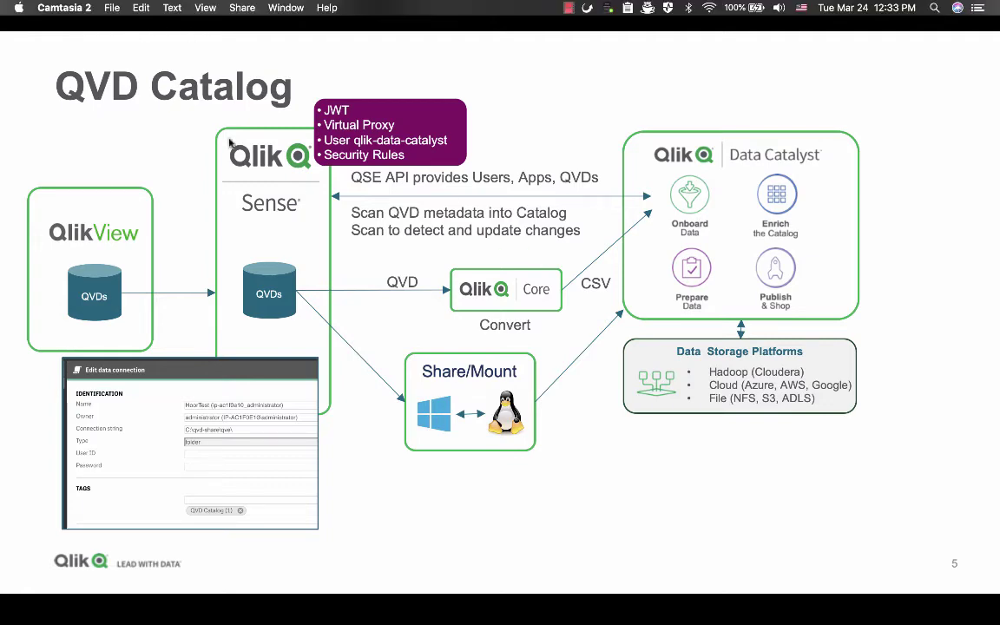
- Switch to Chrome, open the December 2019 SR1 Qlik Sense Integration Setup + QVD Import guide and review its table of contents
{"action": "key", "text": "super+Tab"}
{"action": "key", "text": "super+Tab"}
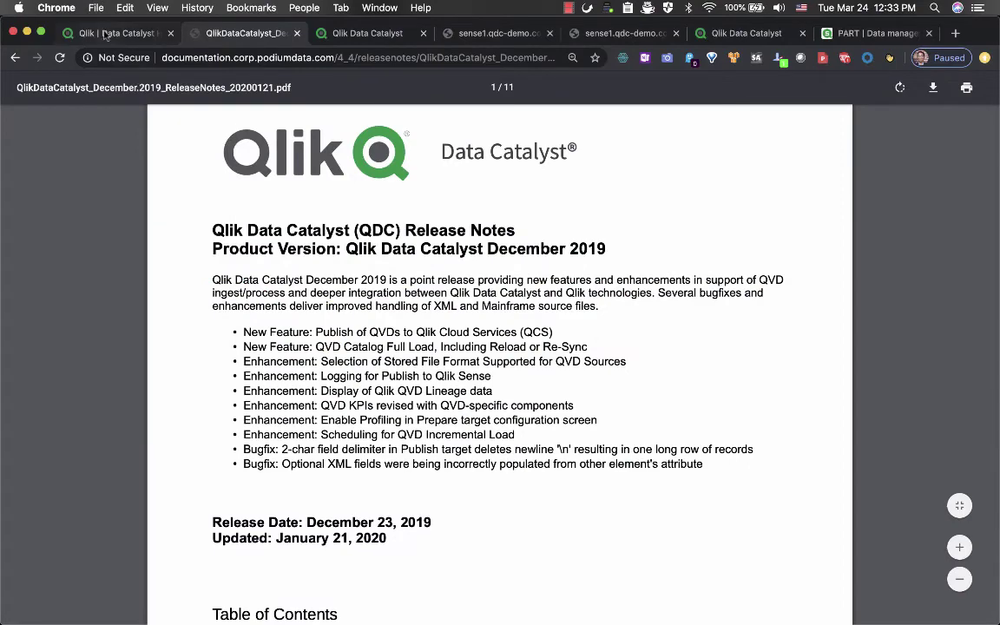
{"action": "left_click", "coordinate": [104, 33]}
{"action": "left_click", "coordinate": [206, 504]}
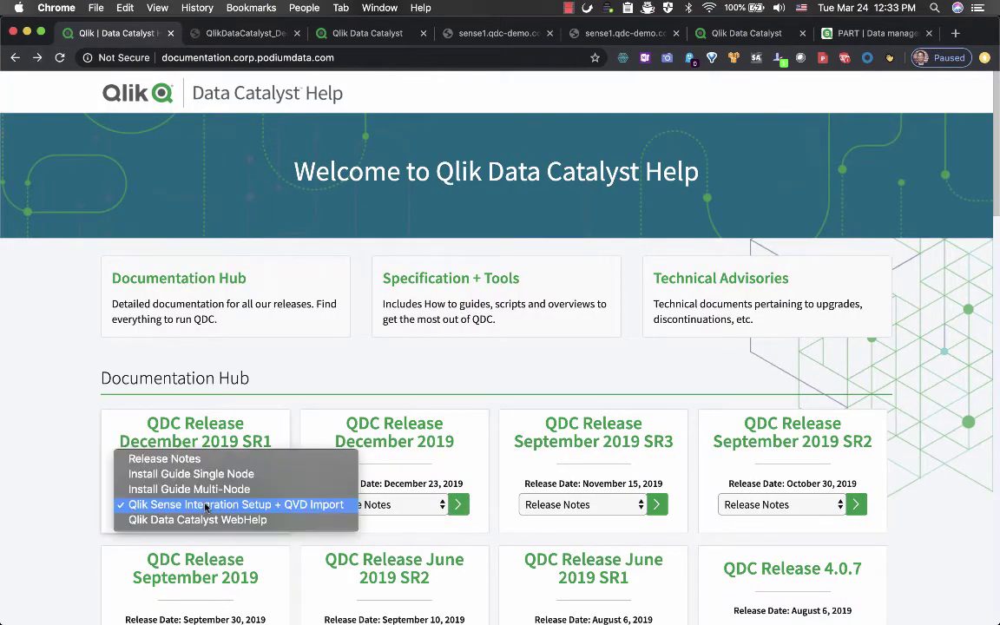
{"action": "left_click", "coordinate": [207, 506]}
{"action": "left_click", "coordinate": [260, 507]}
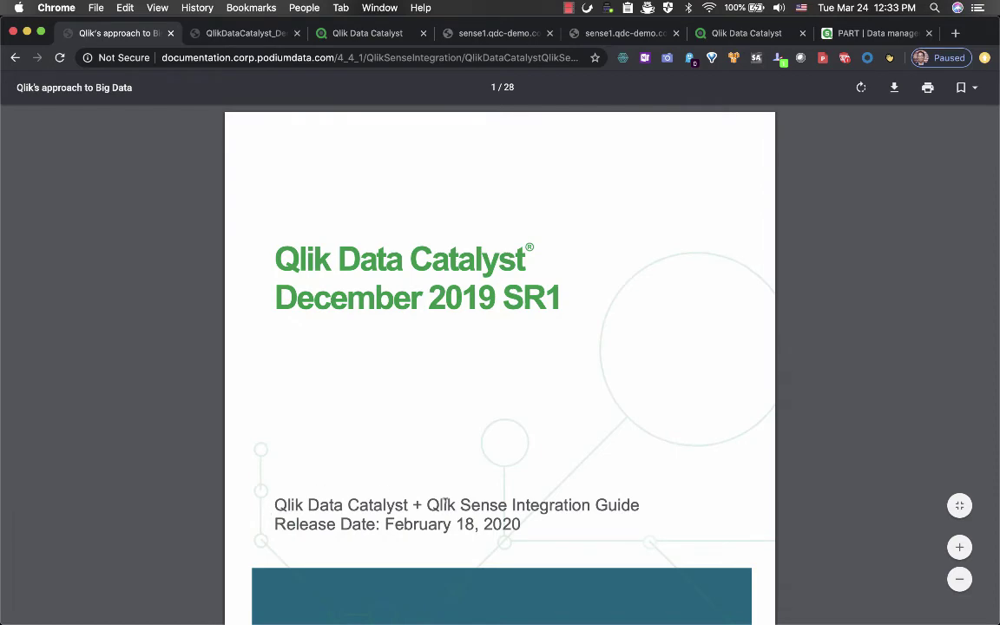
{"action": "scroll", "coordinate": [443, 503], "scroll_direction": "down", "scroll_amount": 10}
{"action": "scroll", "coordinate": [446, 500], "scroll_direction": "down", "scroll_amount": 1}
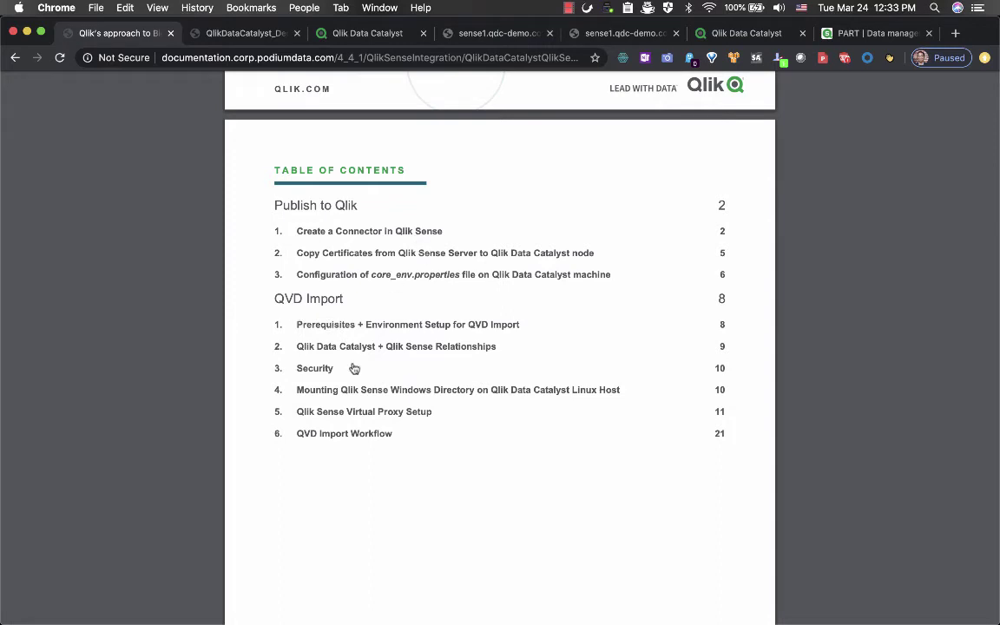
- Switch back to the QVD Catalog slide in the presentation
{"action": "left_click", "coordinate": [569, 8]}
{"action": "key", "text": "super+Tab"}
{"action": "key", "text": "super+Tab"}
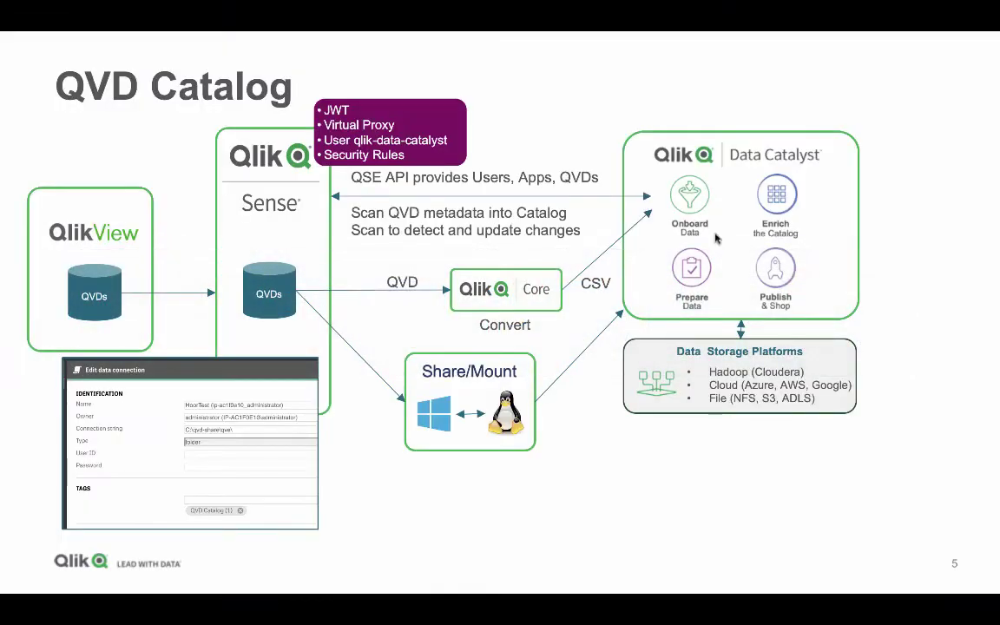
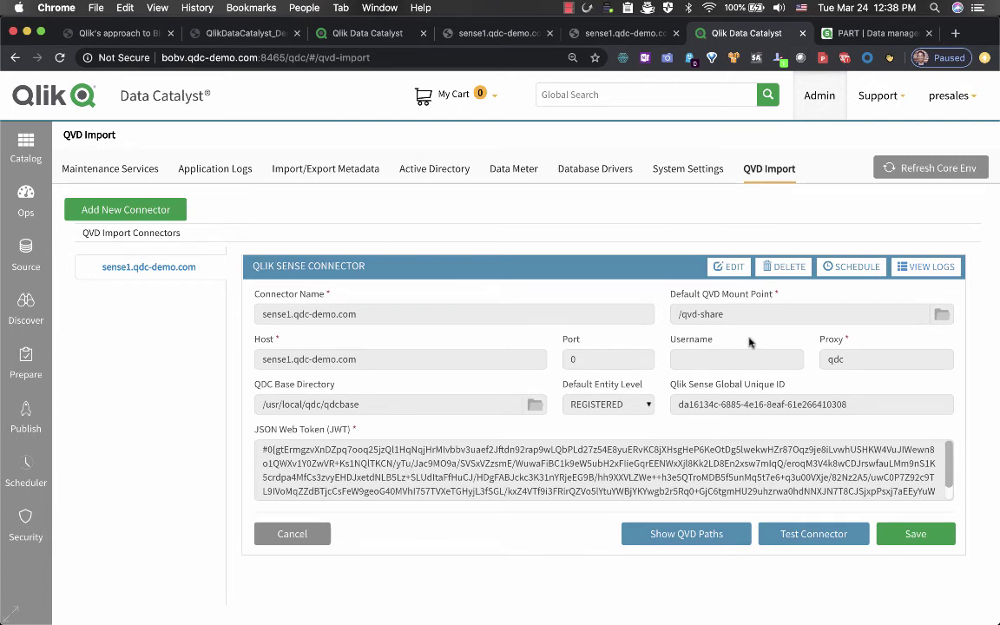
- Test the sense1.qdc-demo.com connector and show its QVD paths
{"action": "left_click", "coordinate": [801, 535]}
{"action": "left_click", "coordinate": [693, 538]}
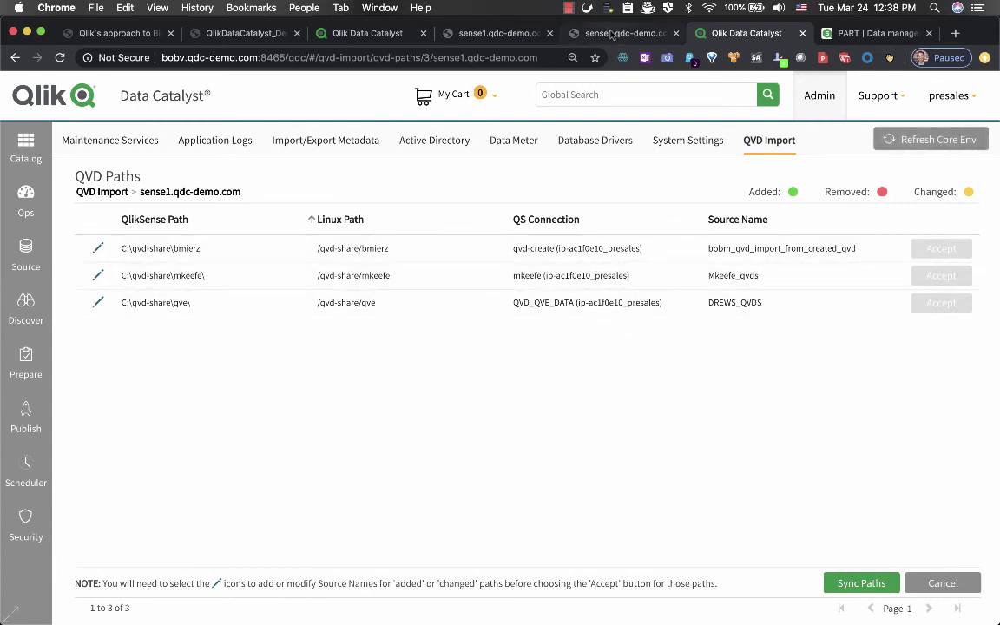
- Open the data connections in the Qlik Management Console and compare them with the connector's QVD paths in Data Catalyst
{"action": "left_click", "coordinate": [566, 33]}
{"action": "left_click", "coordinate": [236, 54]}
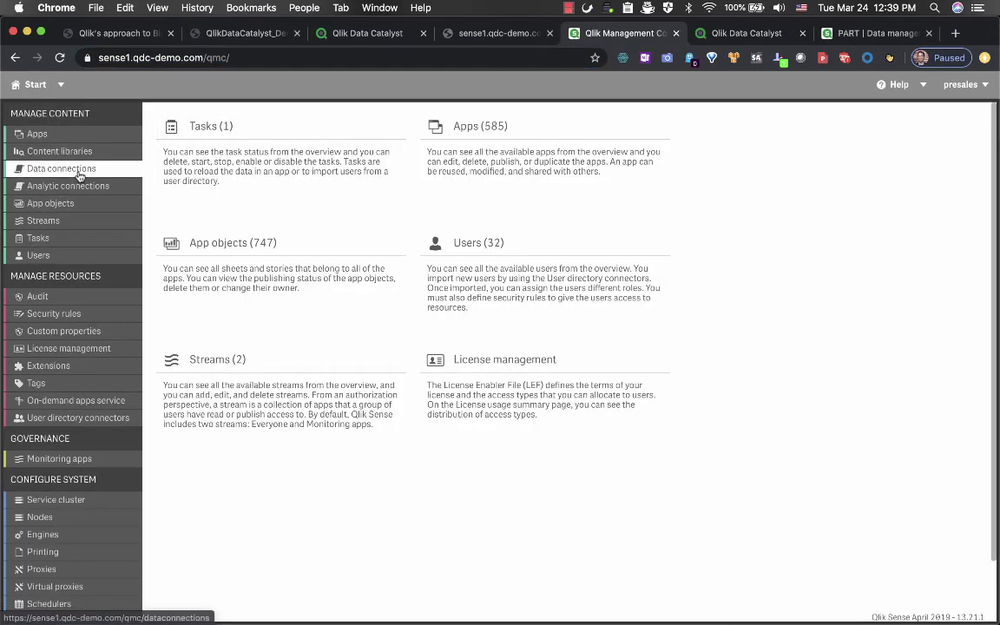
{"action": "left_click", "coordinate": [61, 168]}
{"action": "left_click", "coordinate": [748, 33]}
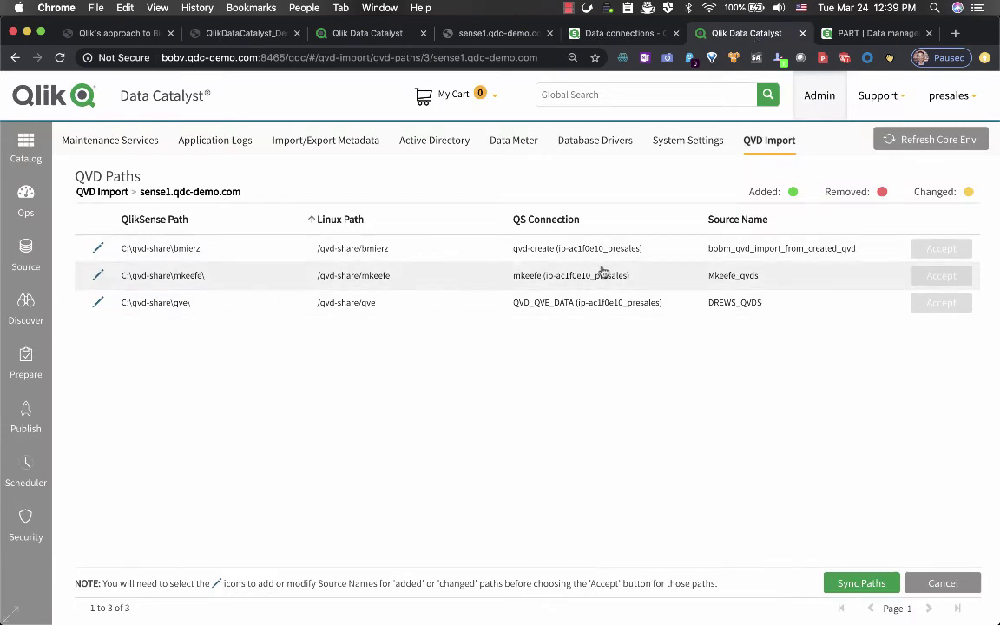
{"action": "left_click", "coordinate": [641, 35]}
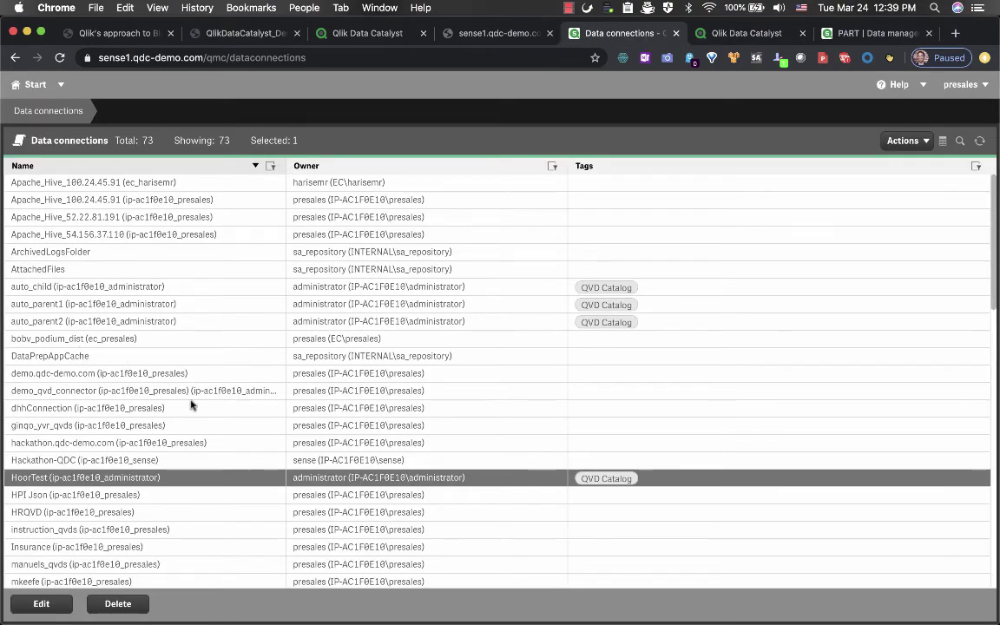
{"action": "scroll", "coordinate": [192, 405], "scroll_direction": "down", "scroll_amount": 3}
{"action": "scroll", "coordinate": [191, 404], "scroll_direction": "down", "scroll_amount": 10}
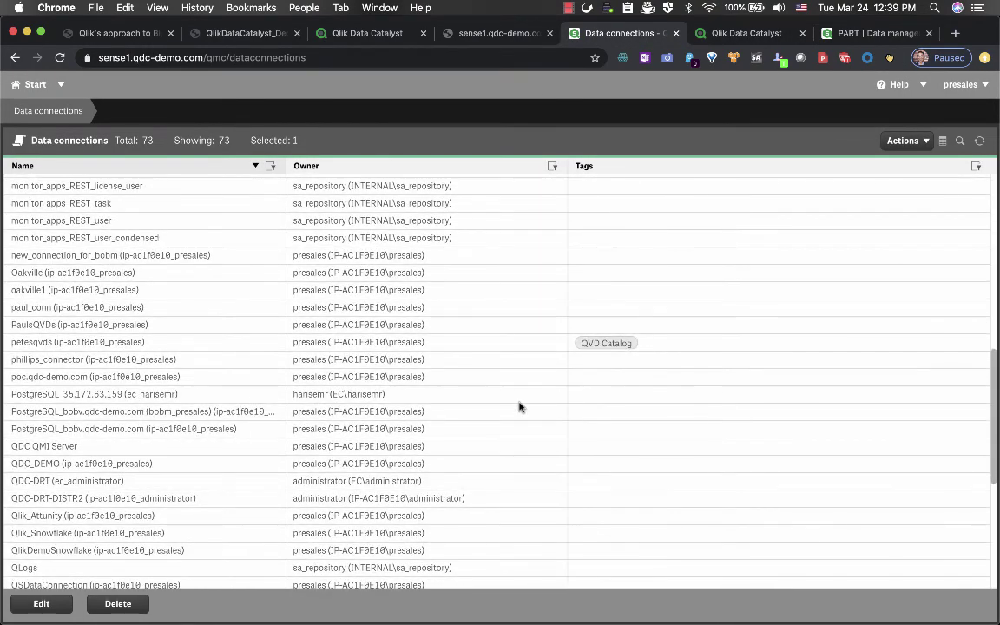
{"action": "left_click", "coordinate": [745, 33]}
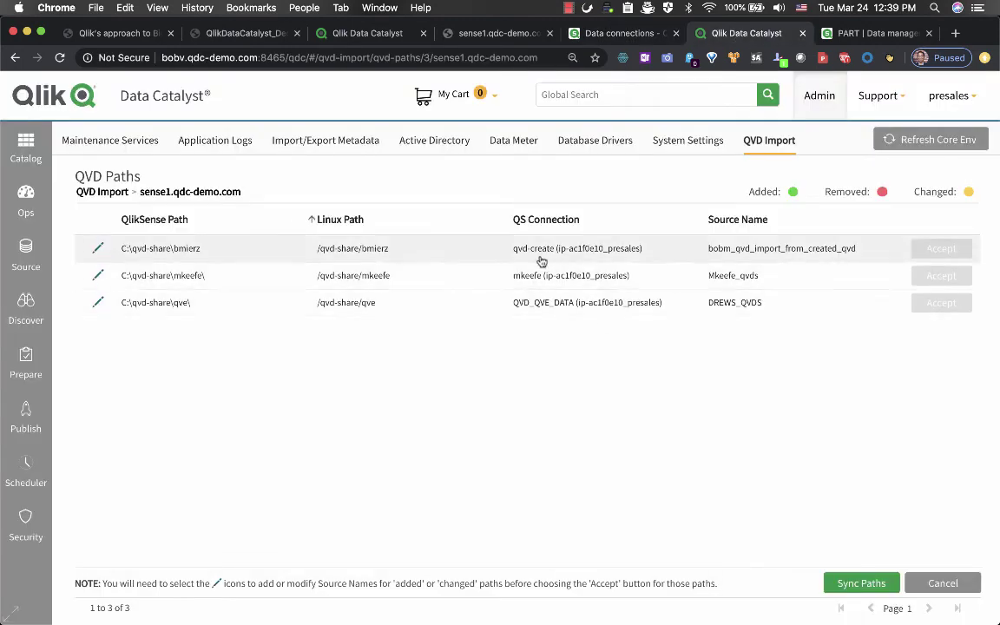
- Examine which data connections in the Qlik Management Console carry the QVD Catalog tag
{"action": "left_click", "coordinate": [615, 34]}
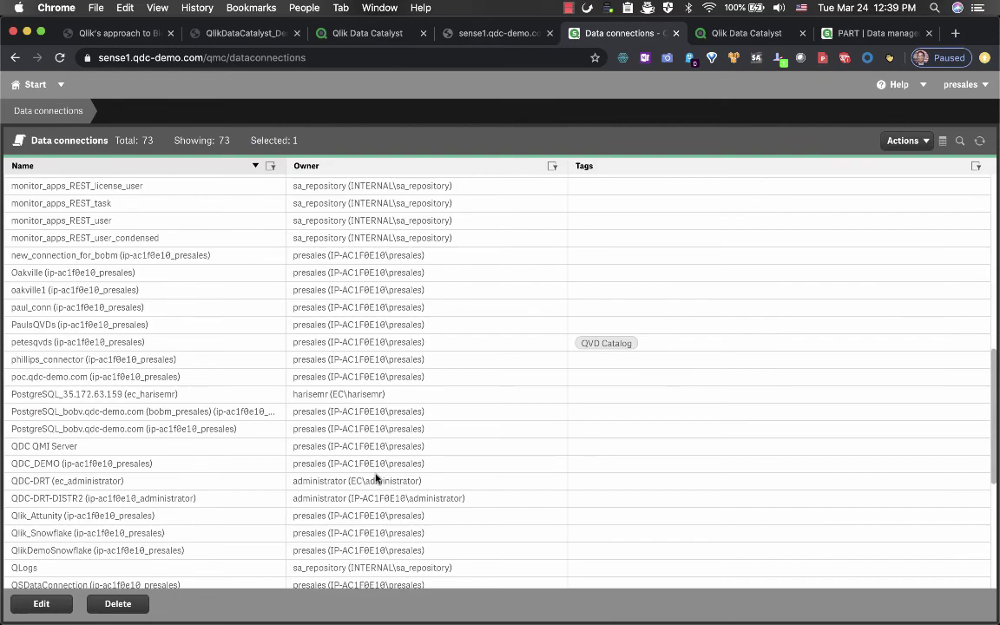
{"action": "scroll", "coordinate": [378, 478], "scroll_direction": "down", "scroll_amount": 5}
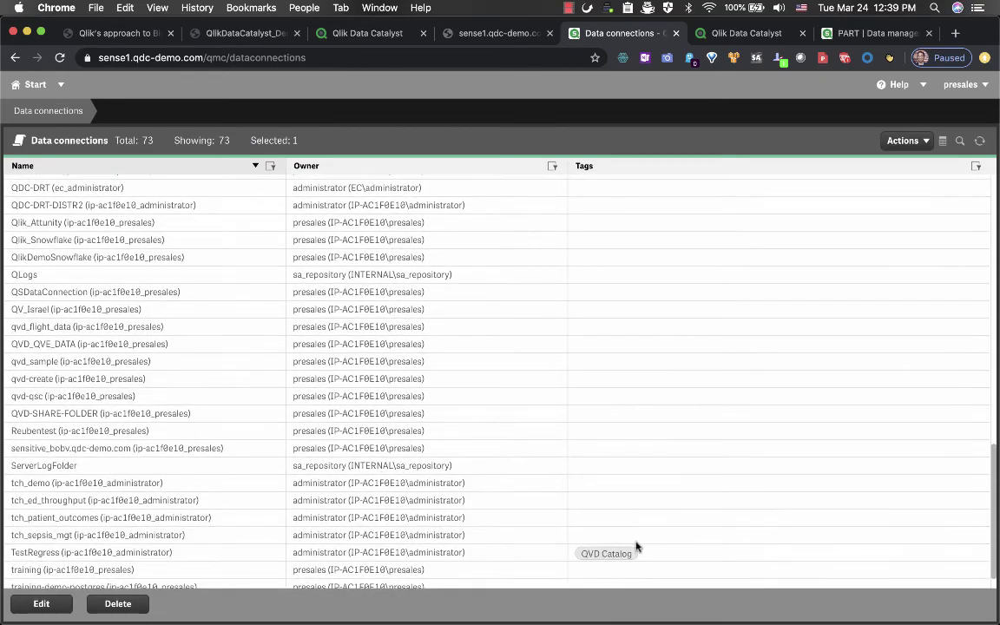
{"action": "scroll", "coordinate": [636, 546], "scroll_direction": "up", "scroll_amount": 12}
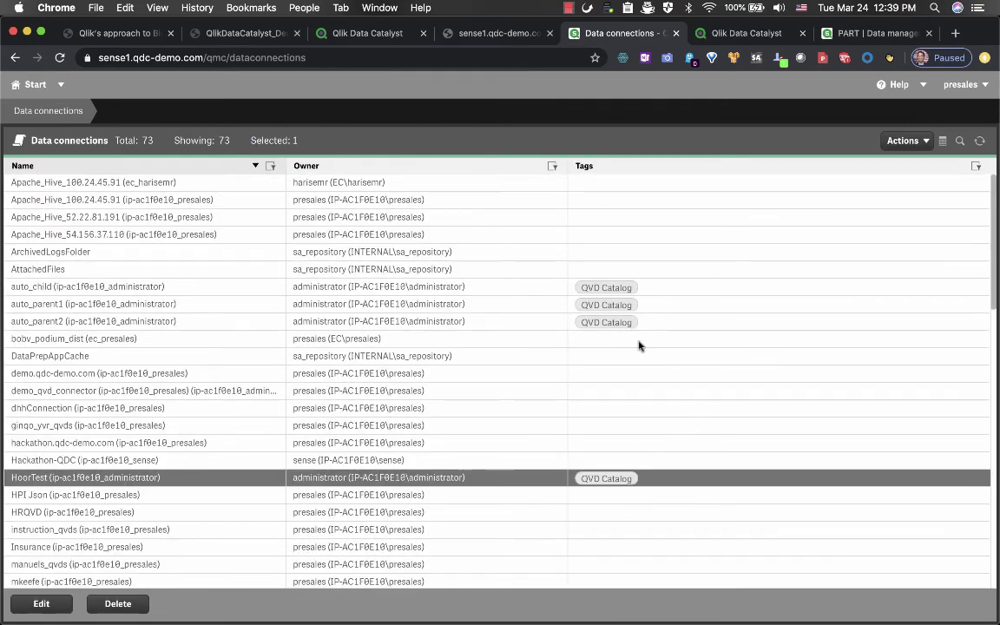
{"action": "scroll", "coordinate": [642, 390], "scroll_direction": "down", "scroll_amount": 15}
{"action": "scroll", "coordinate": [649, 521], "scroll_direction": "up", "scroll_amount": 15}
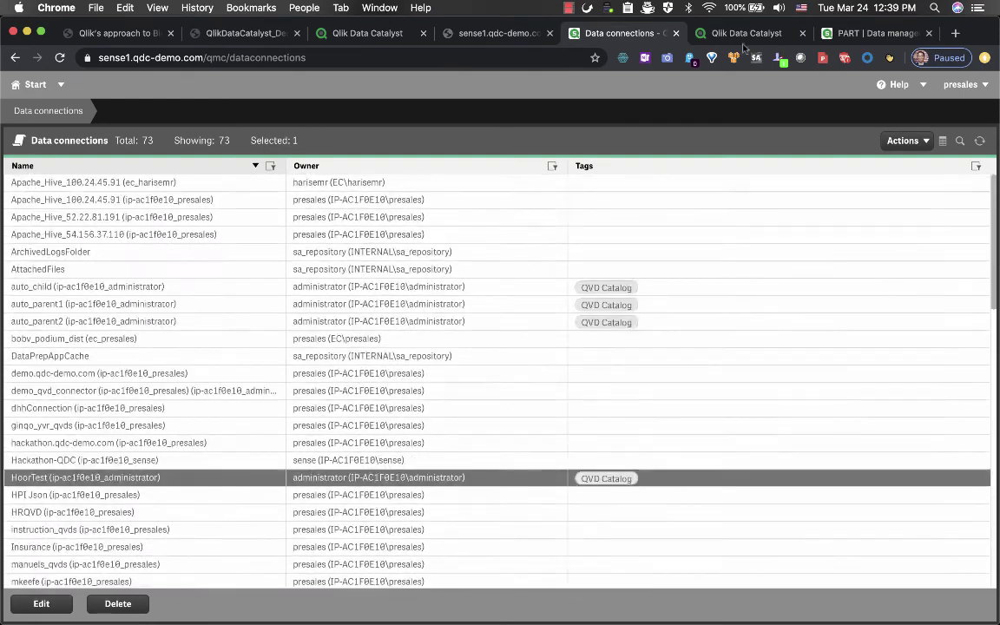
- Return to the QVD paths of sense1.qdc-demo.com in Data Catalyst and synchronize them with Qlik Sense
{"action": "left_click", "coordinate": [740, 33]}
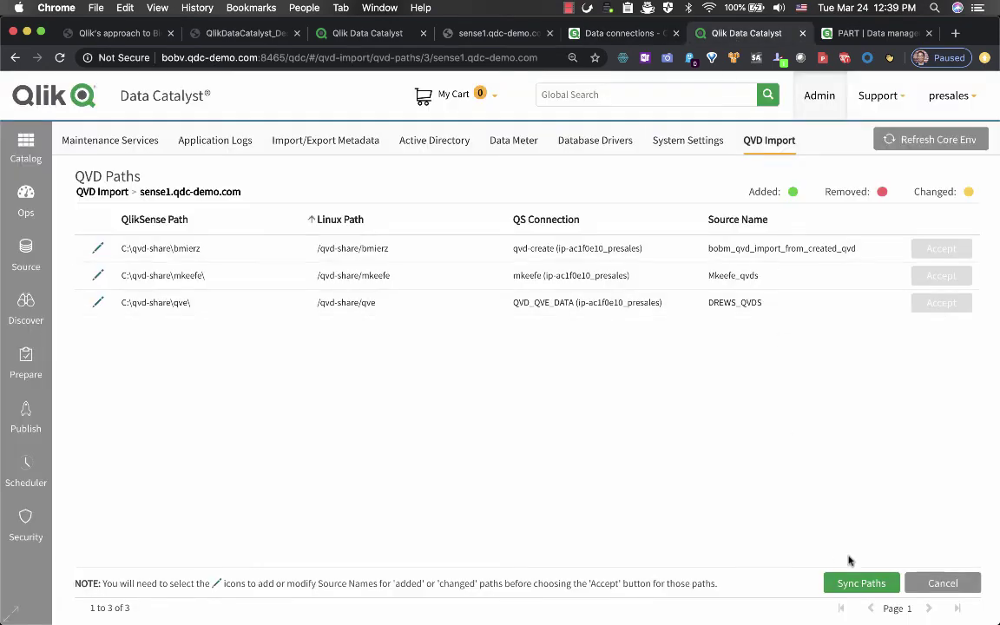
{"action": "left_click", "coordinate": [866, 580]}
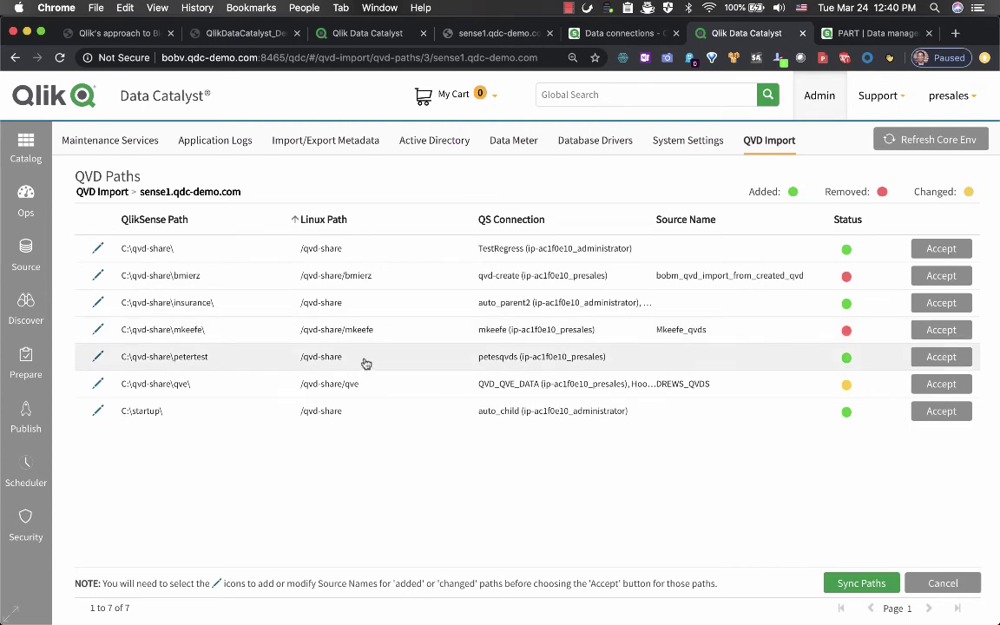
- Edit the C:\qvd-share\petertest QVD path and pick /qvd-share/petertest as its Linux path in the file browser
{"action": "left_click", "coordinate": [936, 357]}
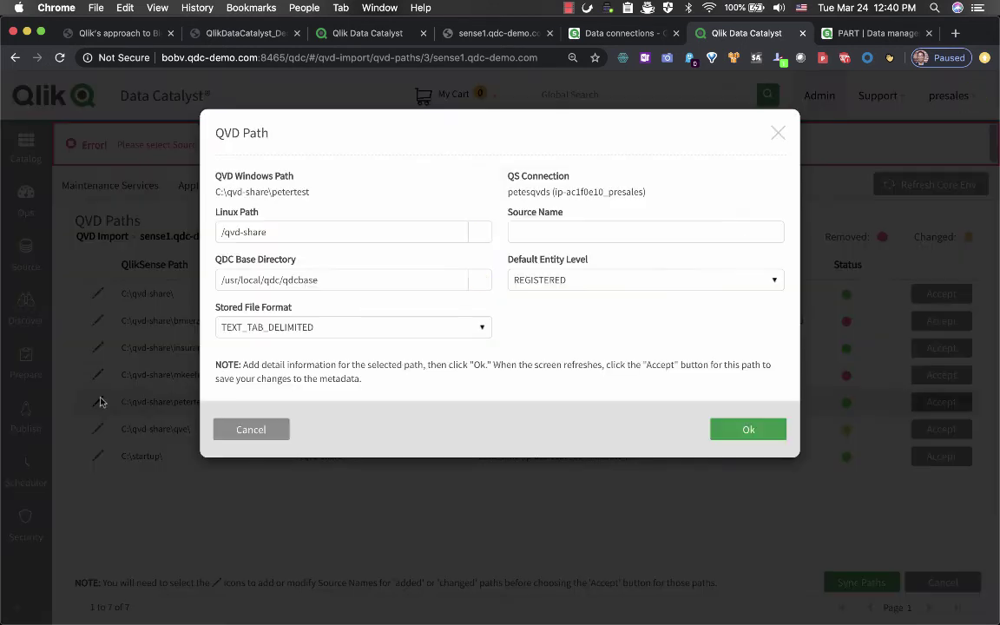
{"action": "left_click", "coordinate": [99, 401]}
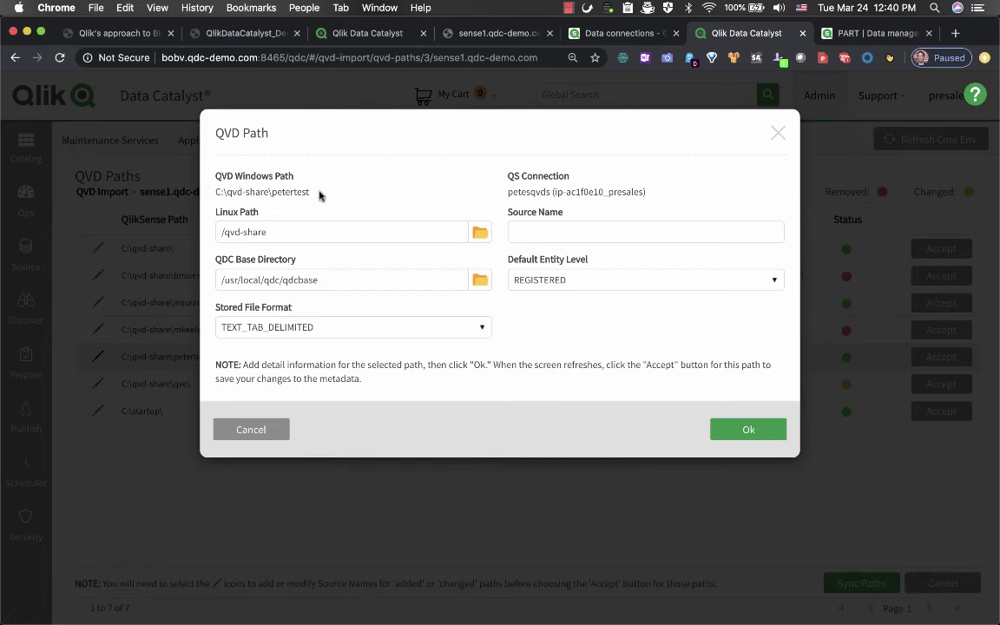
{"action": "left_click_drag", "start_coordinate": [311, 193], "coordinate": [223, 192]}
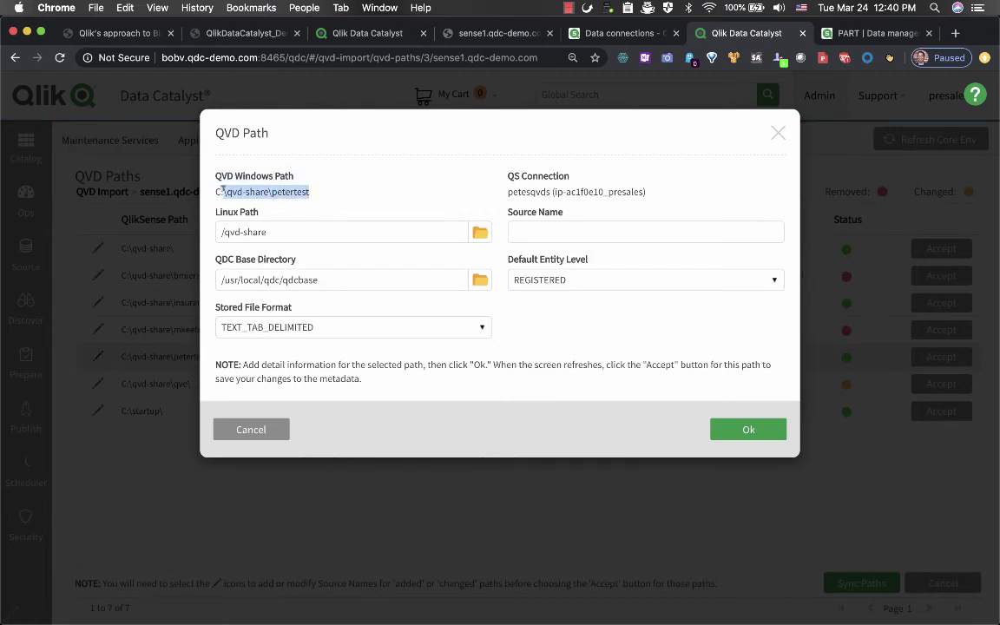
{"action": "left_click", "coordinate": [283, 232]}
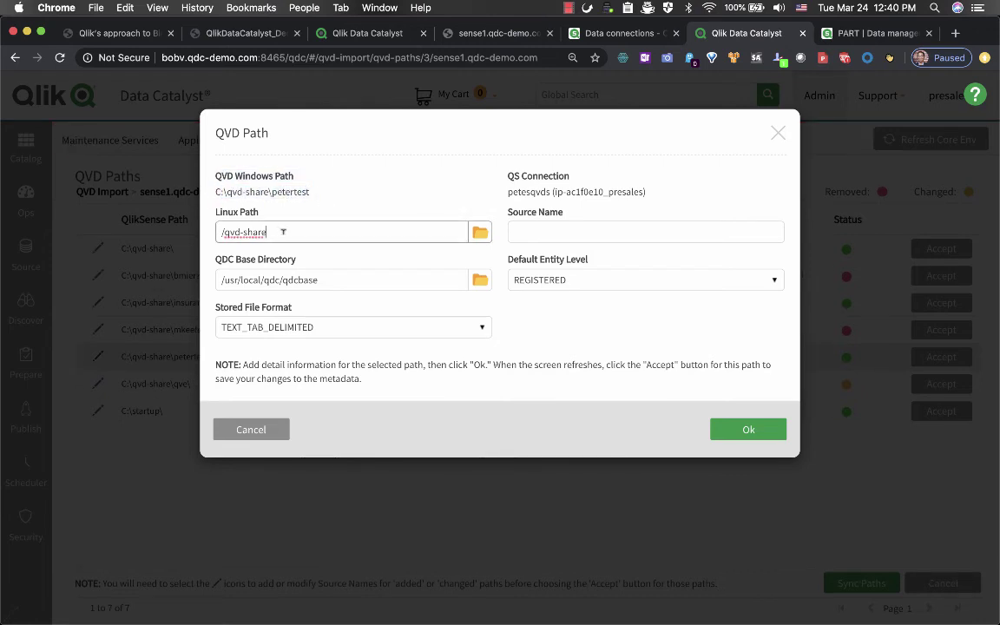
{"action": "type", "text": "/peterkim"}
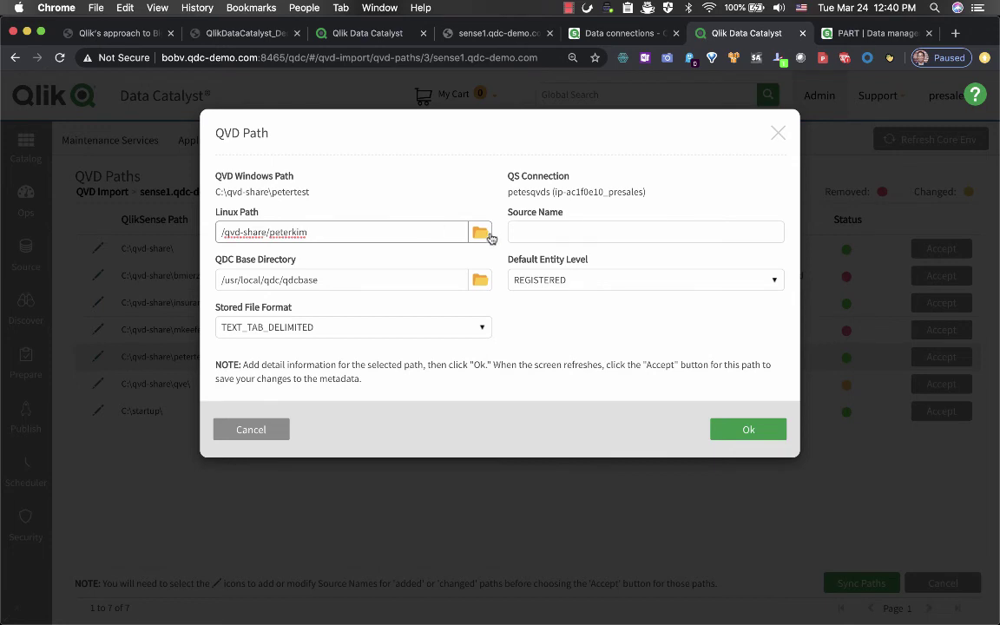
{"action": "key", "text": "BackSpace"}
{"action": "key", "text": "BackSpace"}
{"action": "key", "text": "BackSpace"}
{"action": "left_click", "coordinate": [480, 232]}
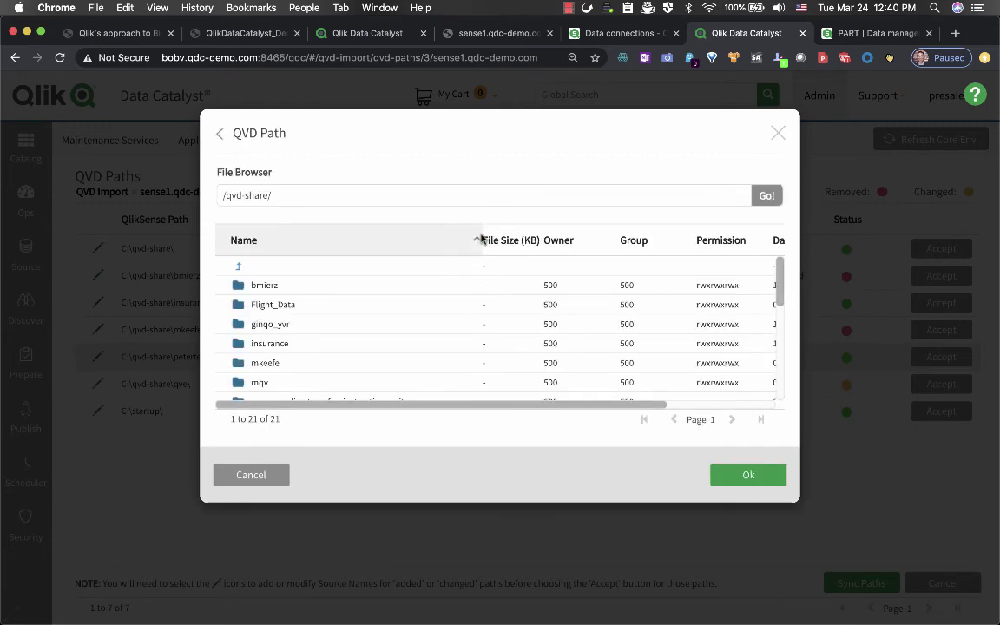
{"action": "scroll", "coordinate": [297, 373], "scroll_direction": "down", "scroll_amount": 4}
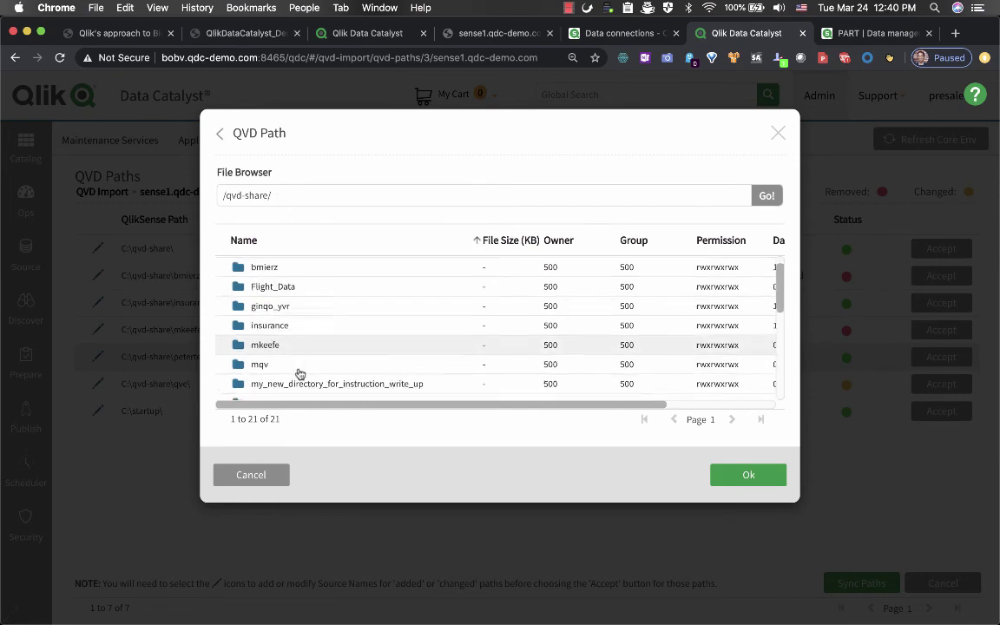
{"action": "left_click", "coordinate": [277, 339]}
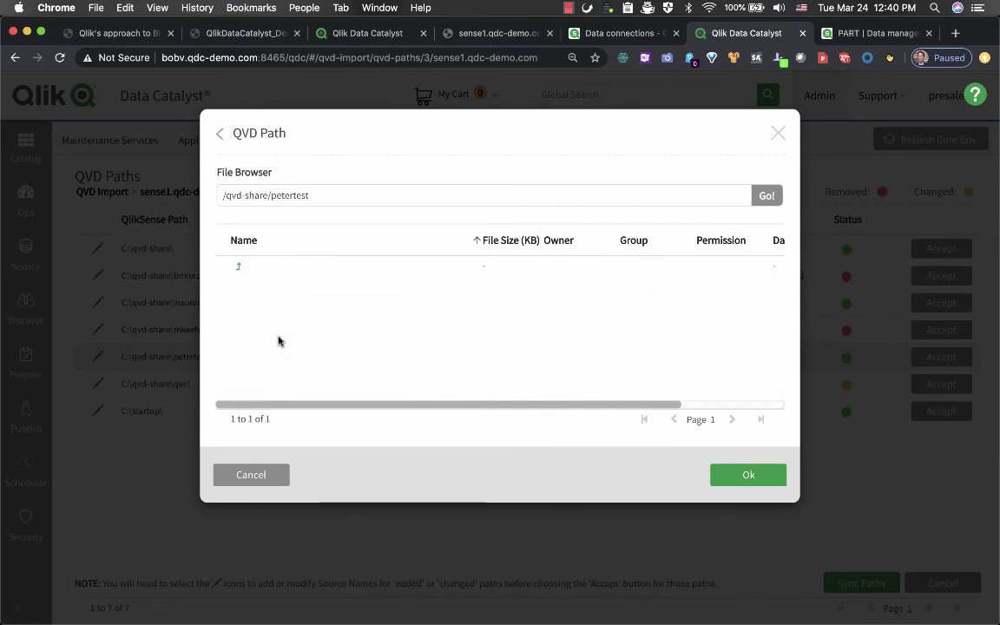
{"action": "left_click", "coordinate": [749, 475]}
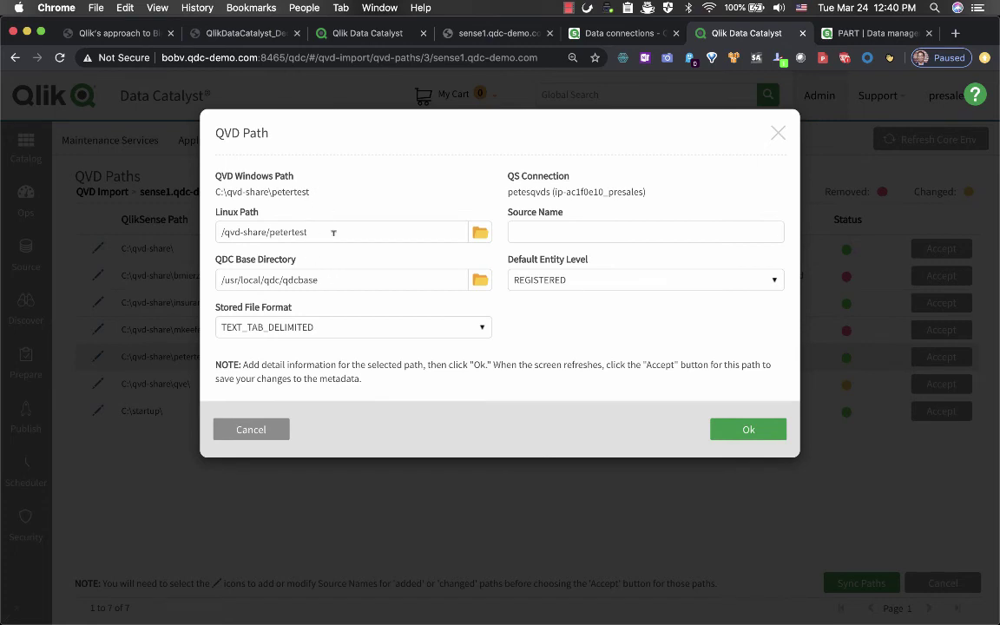
- Name the petertest path's source with the person's full name plus _QVDs, save the details and accept the path
{"action": "left_click", "coordinate": [570, 222]}
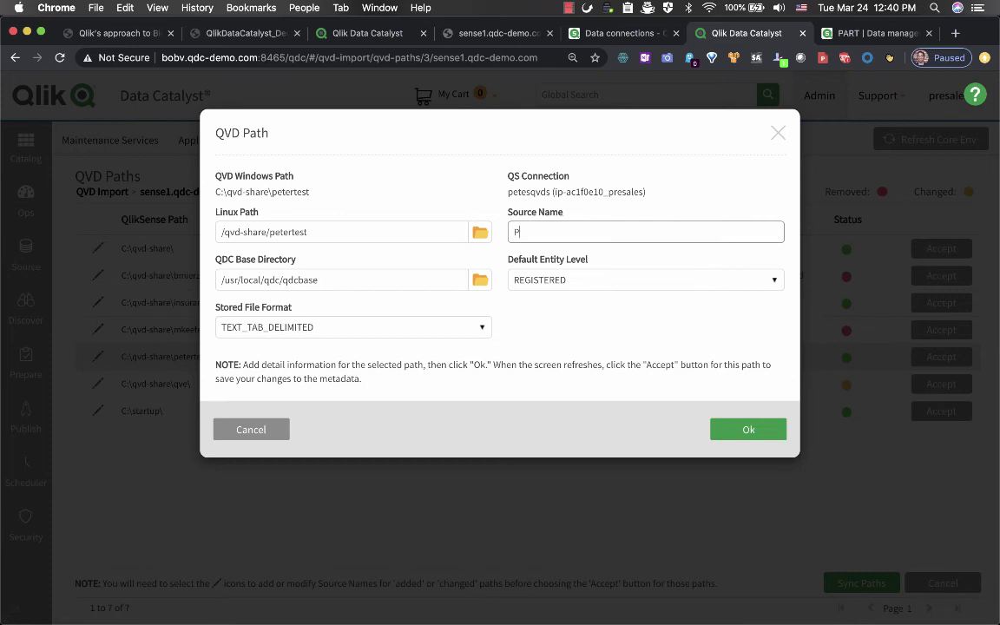
{"action": "type", "text": "PeterKIMQVDs"}
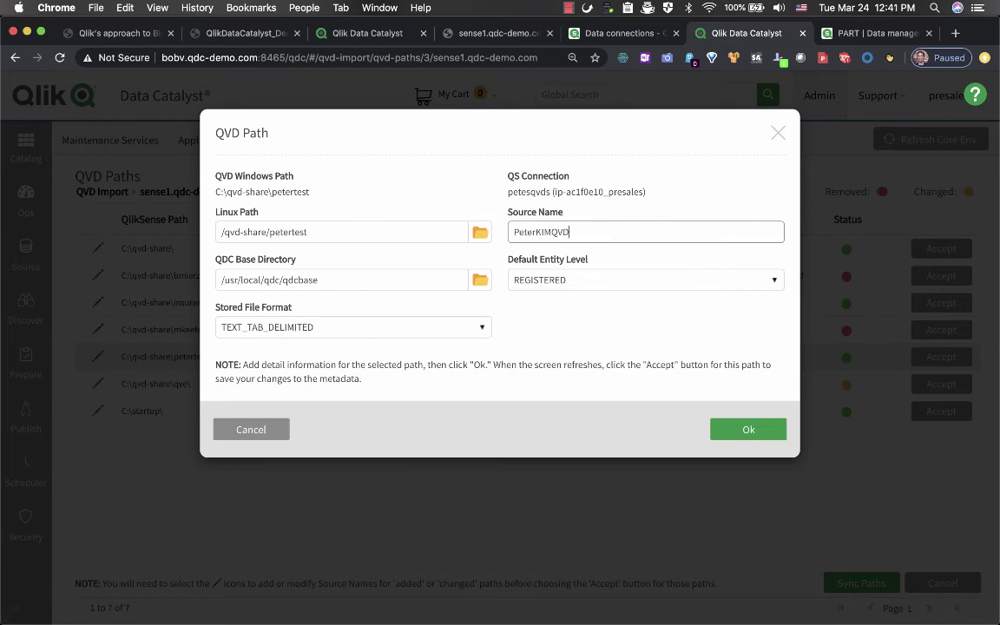
{"action": "left_click", "coordinate": [552, 231]}
{"action": "type", "text": "_"}
{"action": "left_click", "coordinate": [720, 429]}
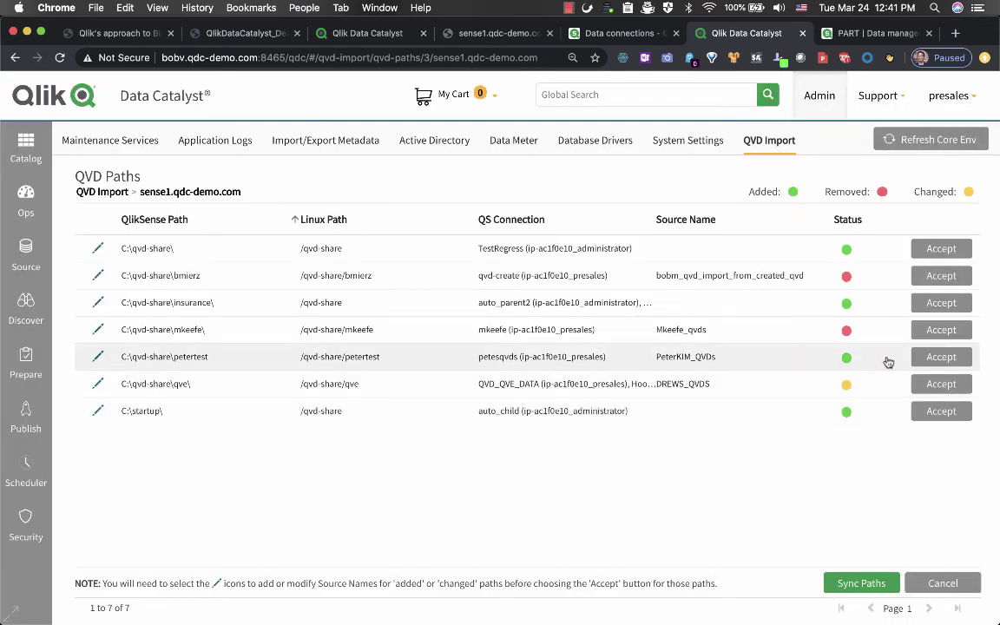
{"action": "left_click", "coordinate": [933, 357]}
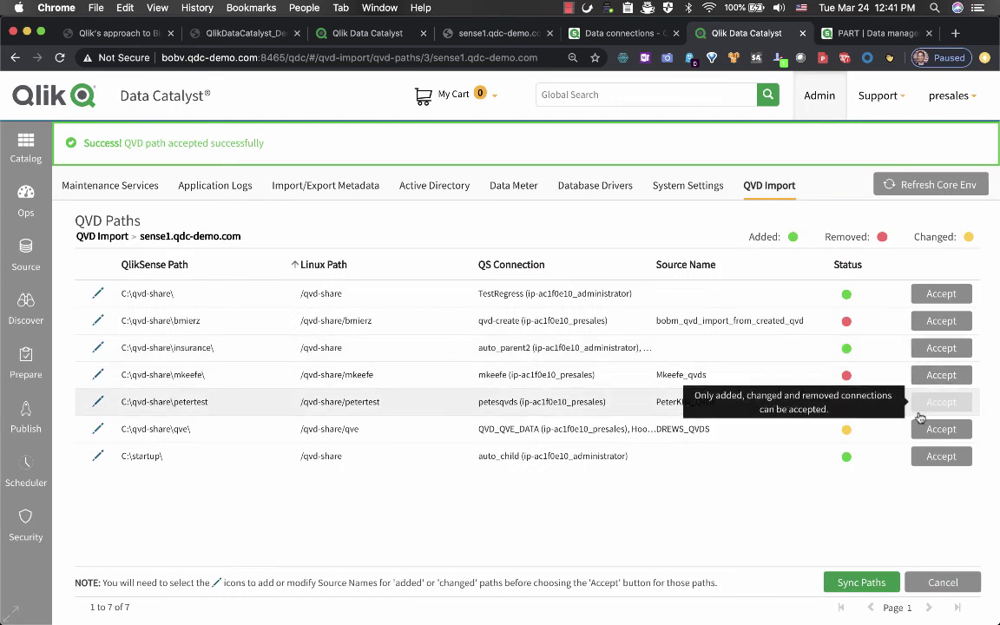
- Open the schedule of the sense1.qdc-demo.com connector, make it recurring and review the available job types
{"action": "left_click", "coordinate": [769, 197]}
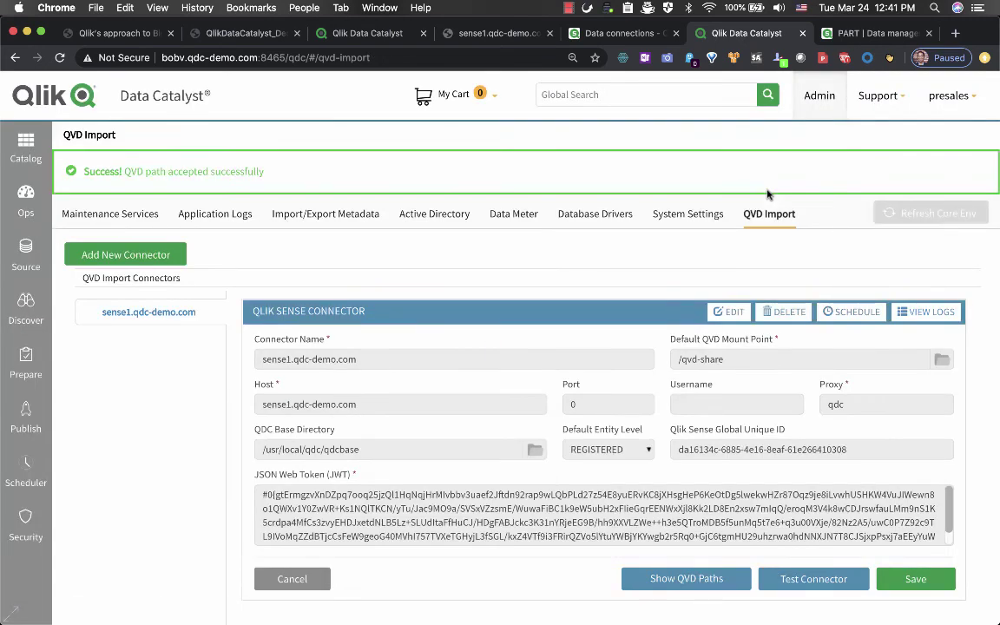
{"action": "left_click", "coordinate": [852, 268]}
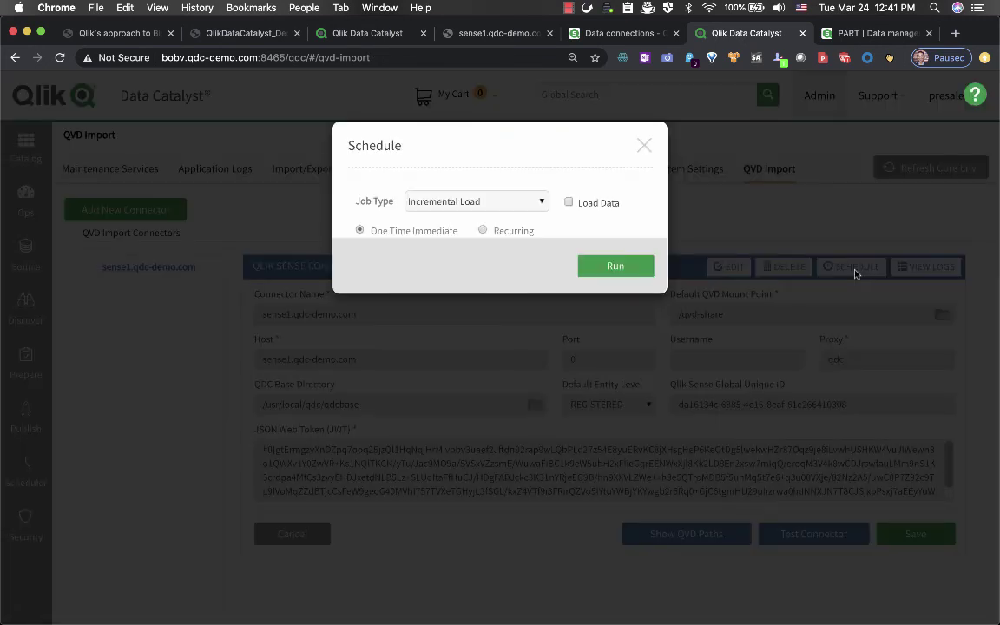
{"action": "left_click", "coordinate": [497, 231]}
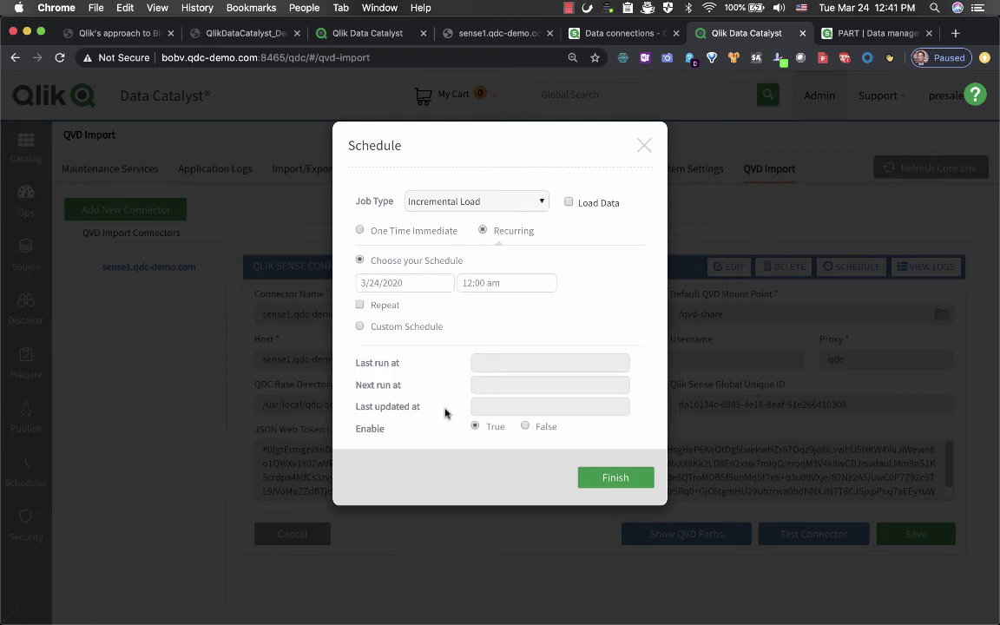
{"action": "left_click", "coordinate": [538, 202]}
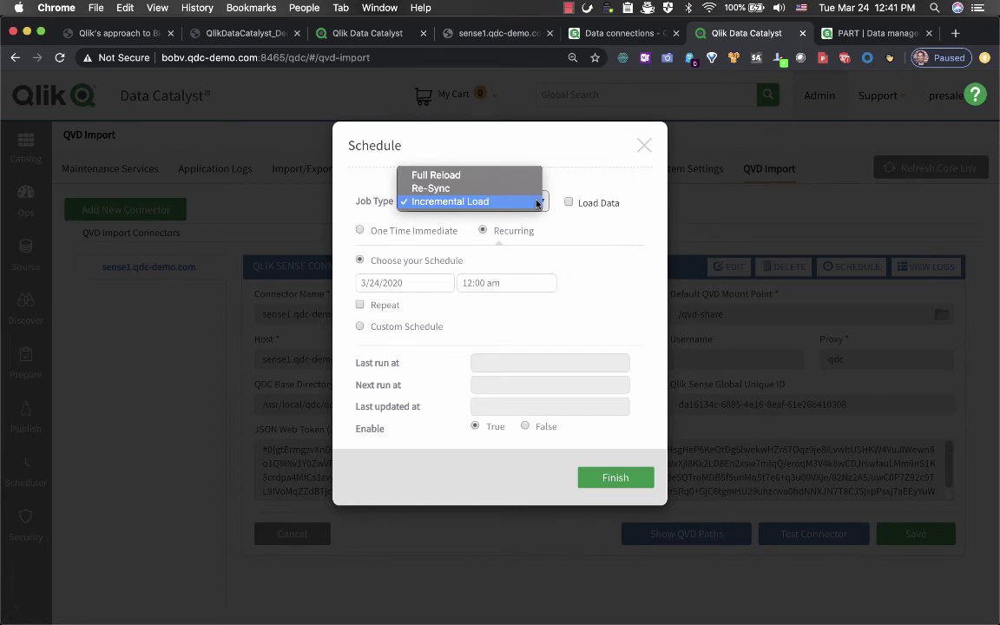
{"action": "left_click", "coordinate": [486, 130]}
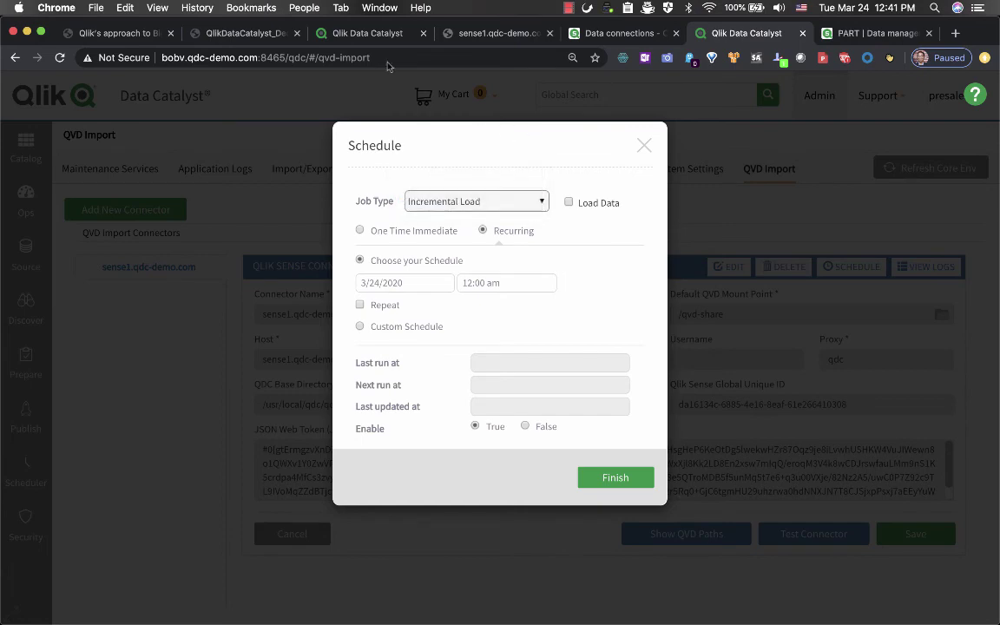
- Consult the QVD Catalog Full Load feature in the December 2019 release notes and return to the connector's schedule
{"action": "left_click", "coordinate": [246, 33]}
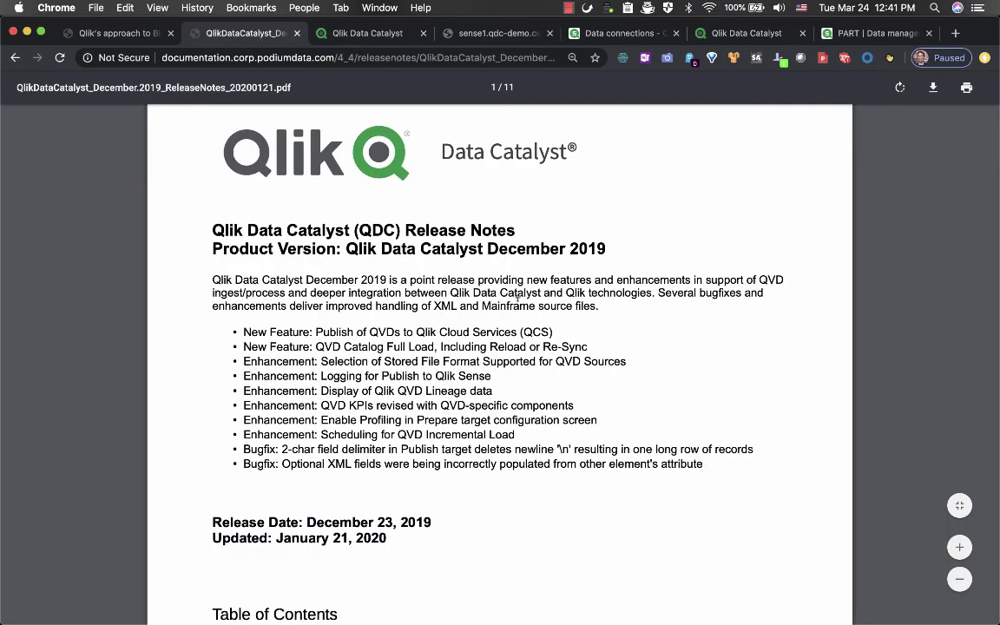
{"action": "left_click_drag", "start_coordinate": [316, 346], "coordinate": [593, 344]}
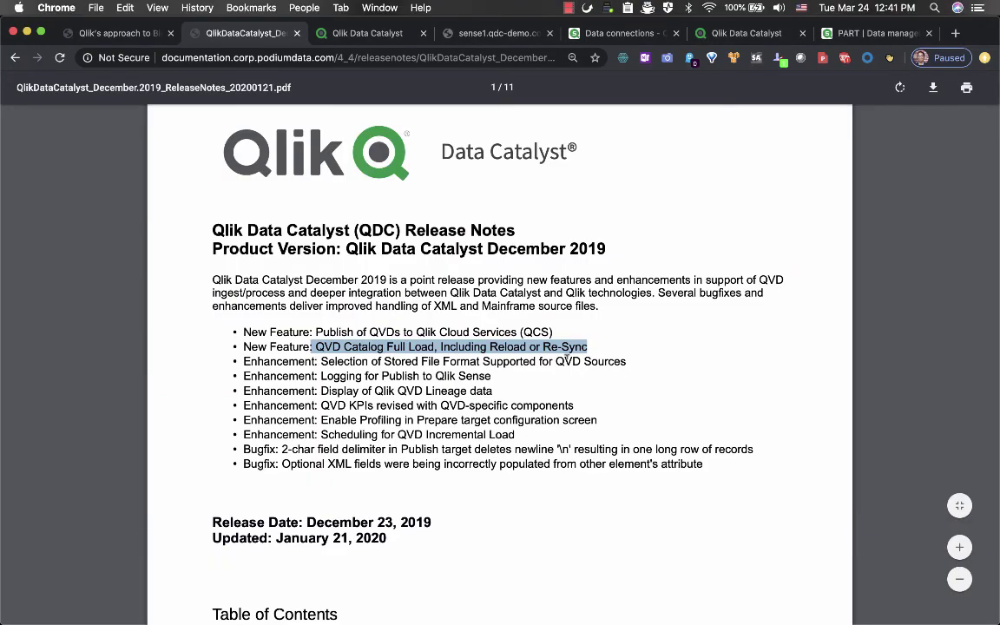
{"action": "left_click", "coordinate": [737, 33]}
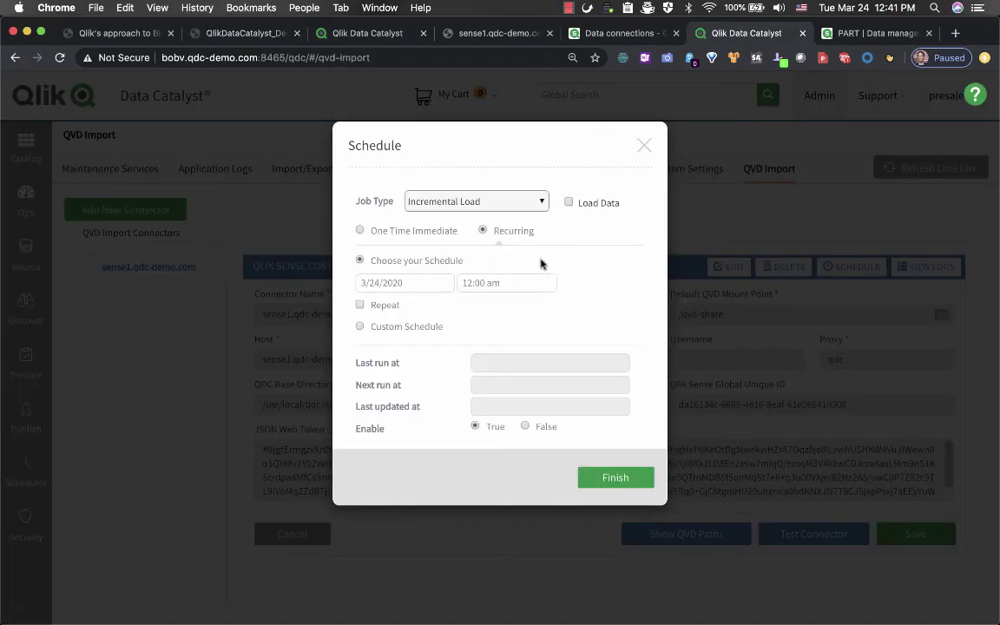
- Save the connector's recurring schedule with the Incremental Load job type
{"action": "left_click", "coordinate": [525, 201]}
{"action": "left_click", "coordinate": [610, 265]}
{"action": "left_click", "coordinate": [615, 480]}
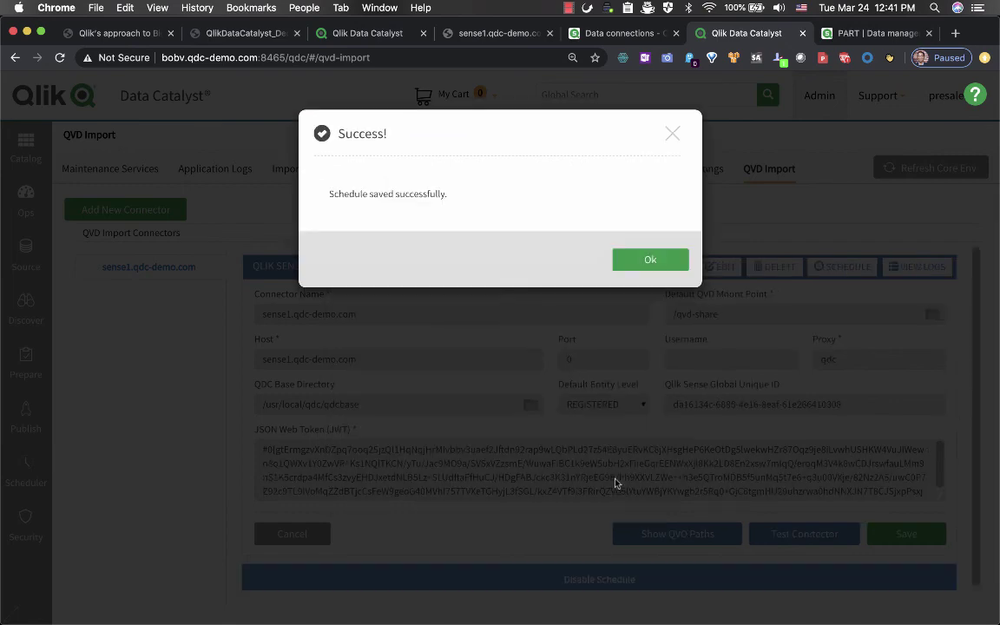
{"action": "left_click", "coordinate": [660, 260]}
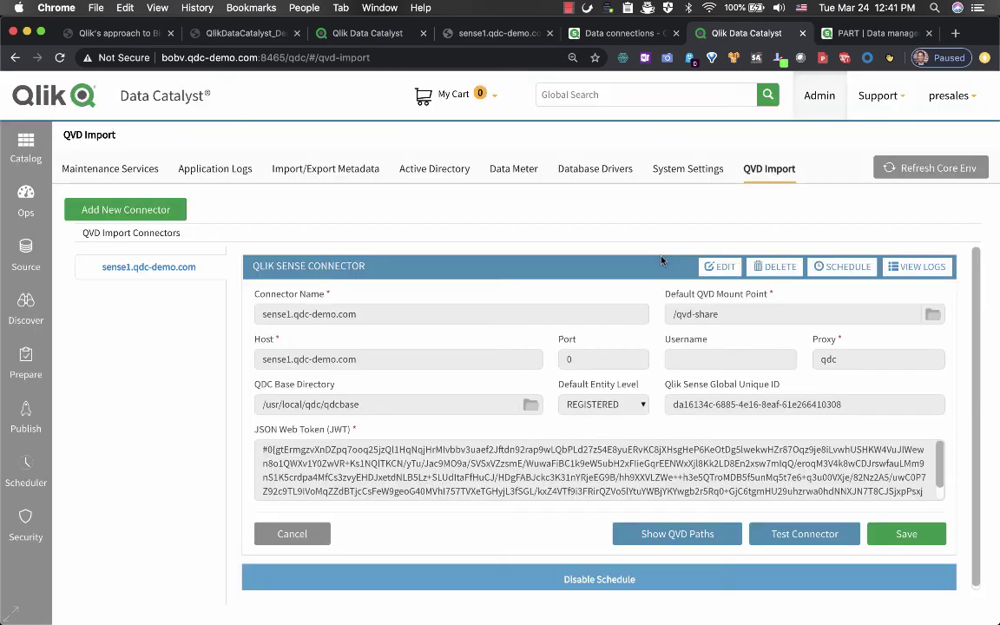
- Open the QVD import logs of the sense1.qdc-demo.com connector and sort them by start time, newest first
{"action": "left_click", "coordinate": [916, 266]}
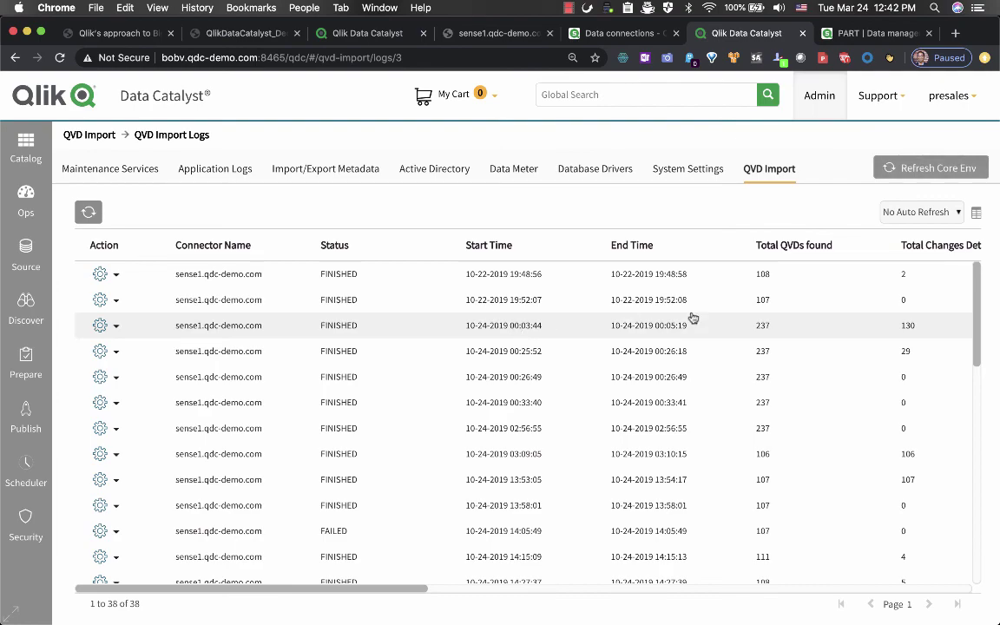
{"action": "scroll", "coordinate": [691, 317], "scroll_direction": "right", "scroll_amount": 10}
{"action": "scroll", "coordinate": [692, 316], "scroll_direction": "left", "scroll_amount": 10}
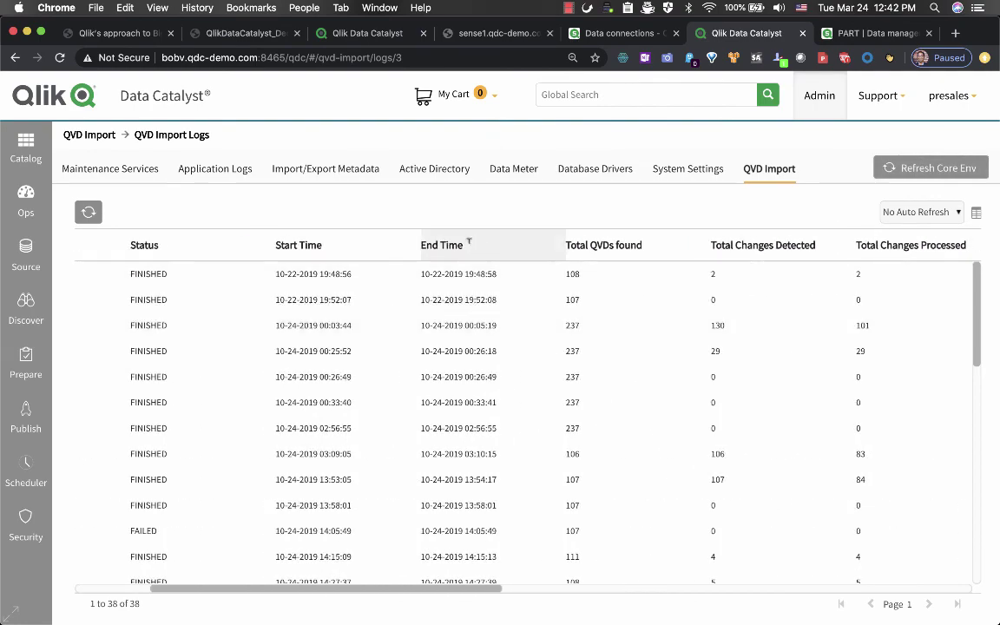
{"action": "left_click", "coordinate": [315, 243]}
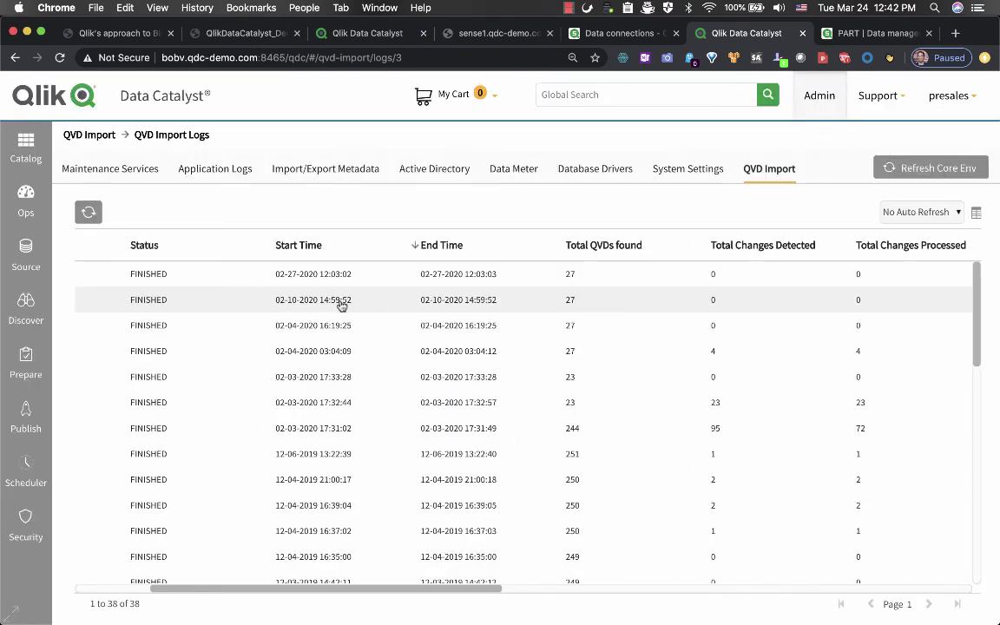
{"action": "scroll", "coordinate": [365, 299], "scroll_direction": "left", "scroll_amount": 5}
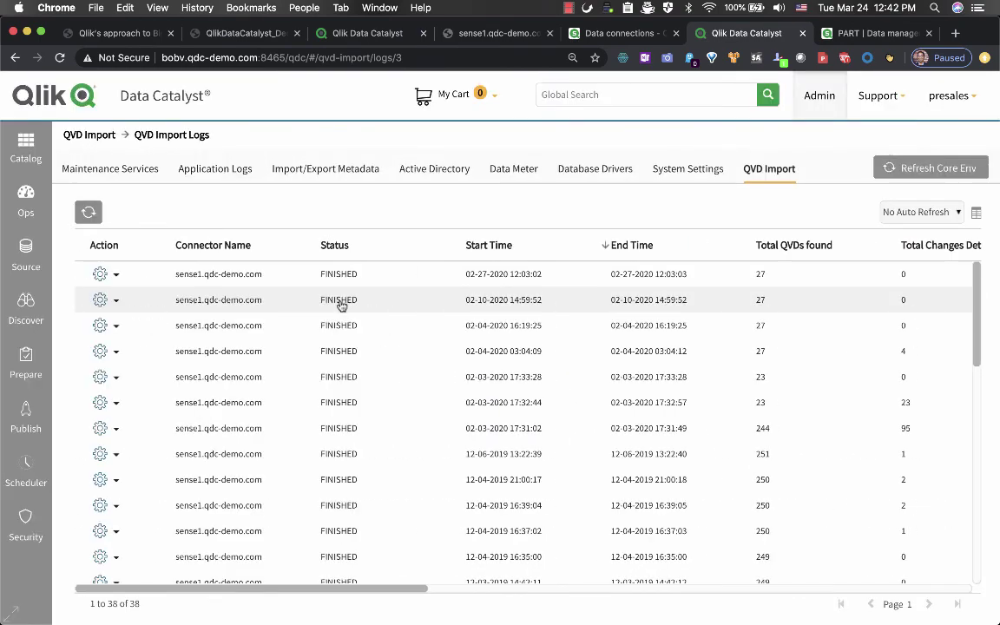
- Examine the general information and metadata load logs of the most recent QVD import, then return to the connector page
{"action": "left_click", "coordinate": [115, 275]}
{"action": "left_click", "coordinate": [130, 303]}
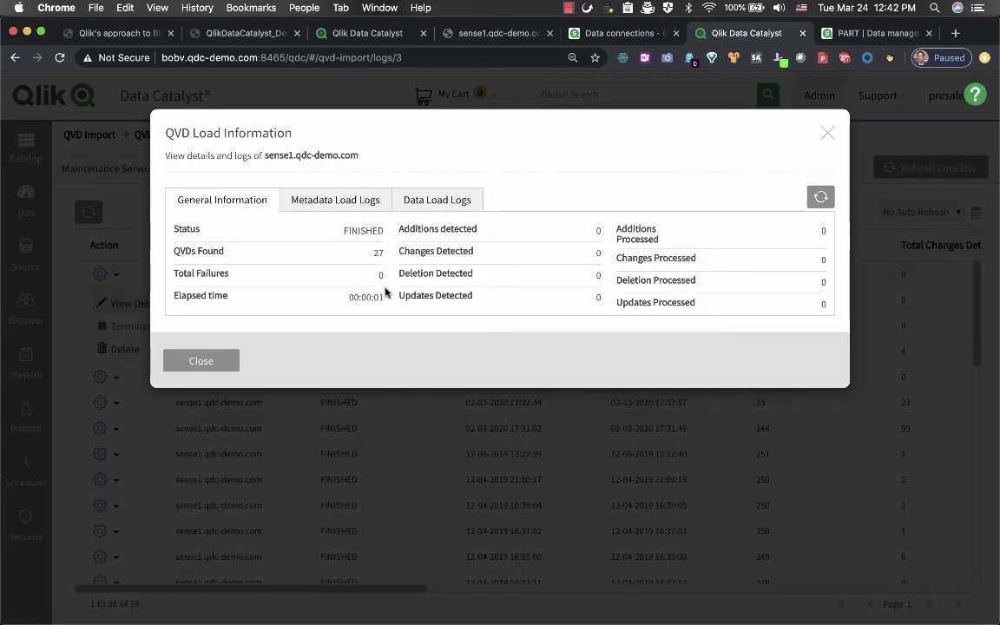
{"action": "left_click", "coordinate": [339, 201]}
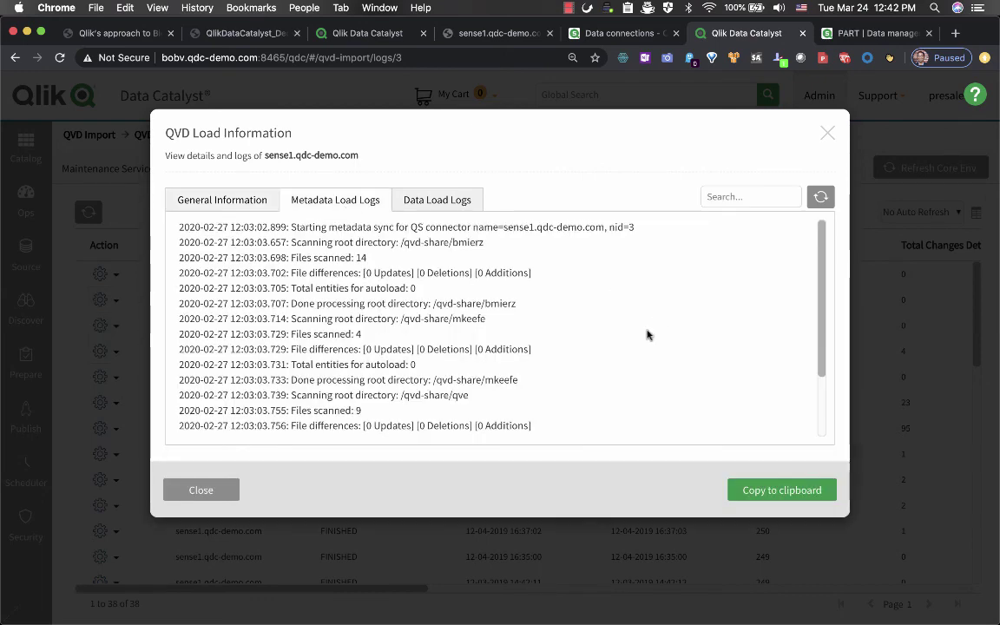
{"action": "scroll", "coordinate": [649, 306], "scroll_direction": "down", "scroll_amount": 3}
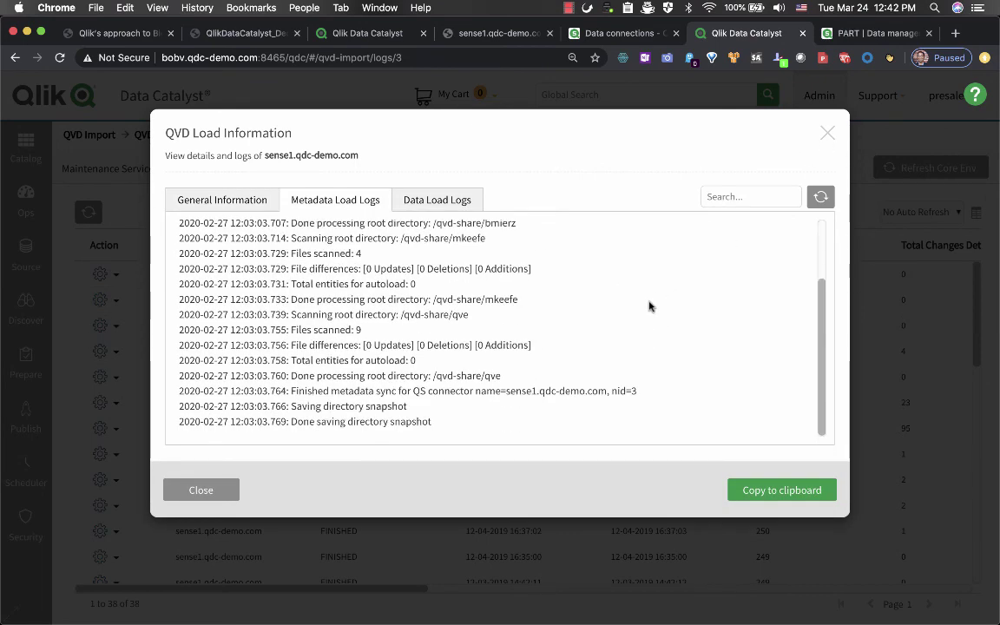
{"action": "left_click", "coordinate": [824, 137]}
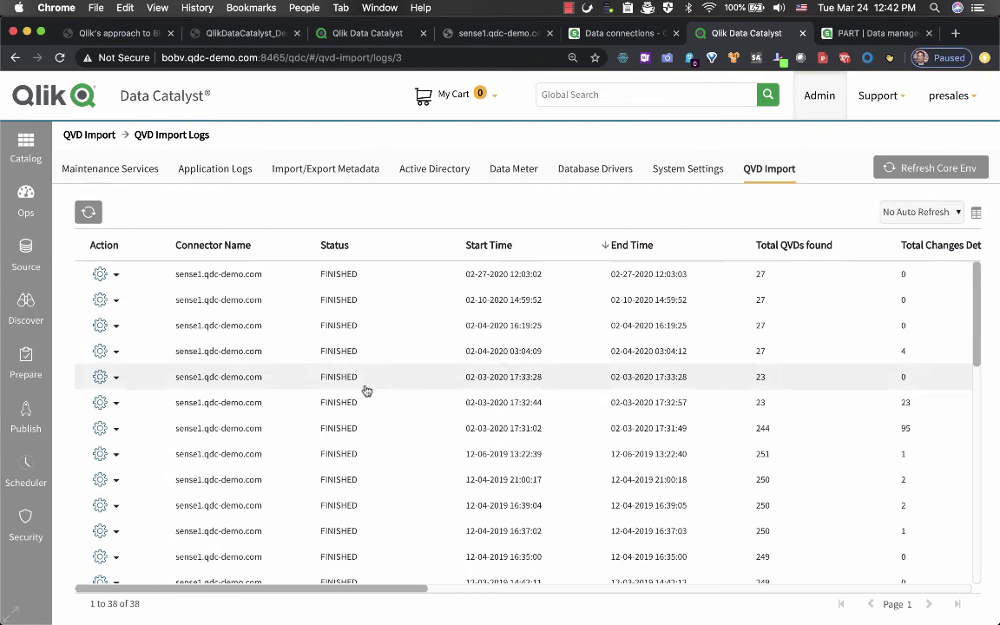
{"action": "left_click", "coordinate": [85, 135]}
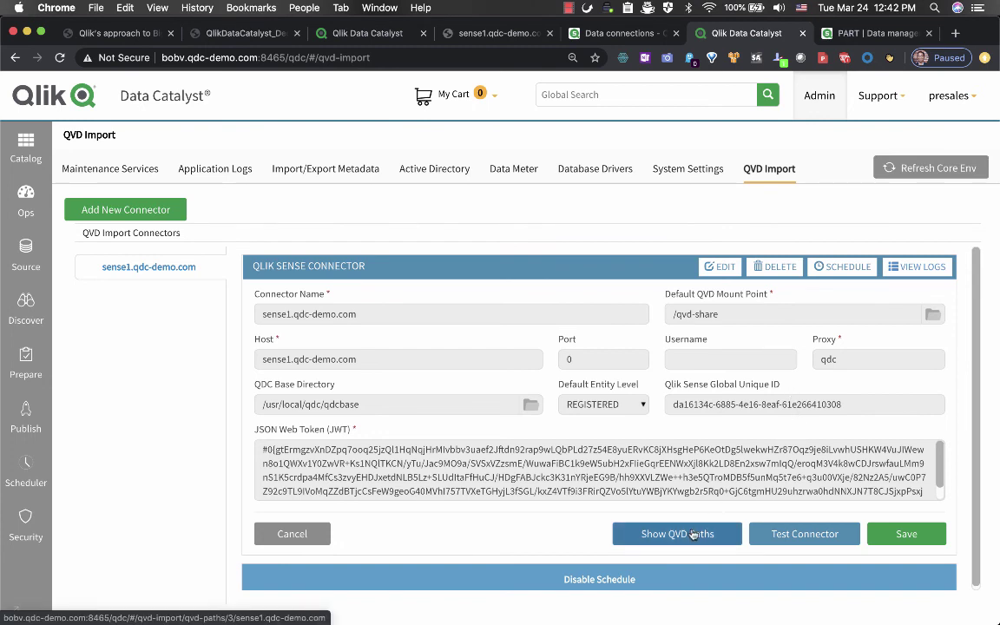
- Locate the petesqvds data connection in the Qlik Management Console
{"action": "key", "text": "ctrl+shift+Tab"}
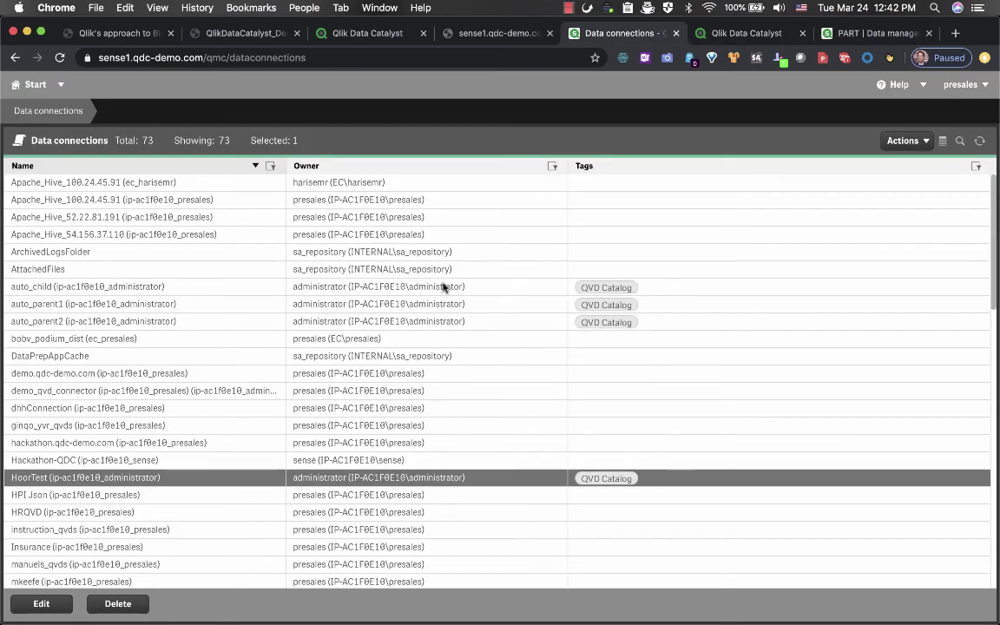
{"action": "scroll", "coordinate": [369, 452], "scroll_direction": "down", "scroll_amount": 5}
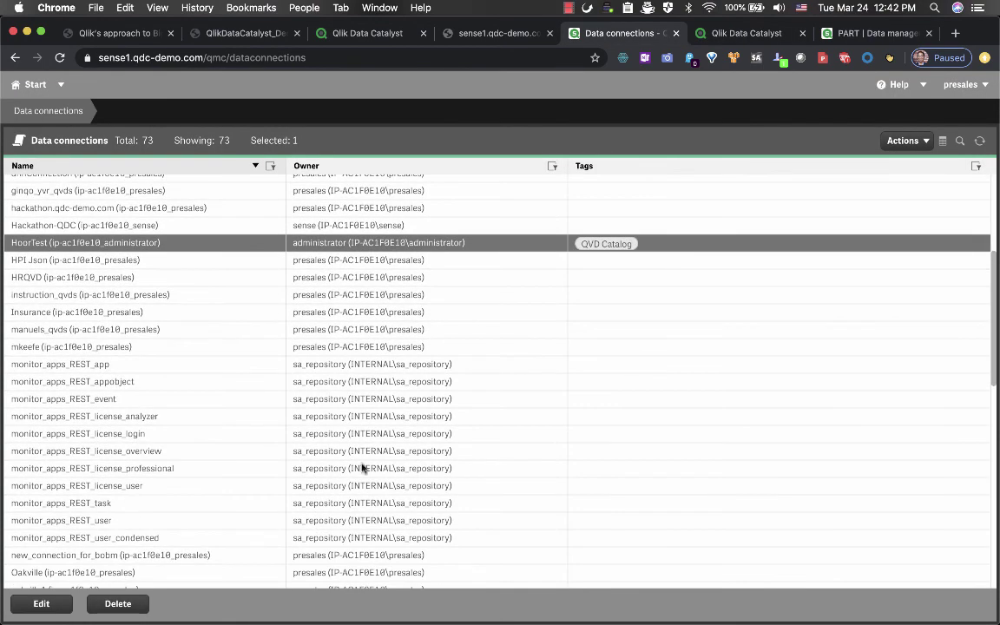
{"action": "scroll", "coordinate": [145, 414], "scroll_direction": "down", "scroll_amount": 3}
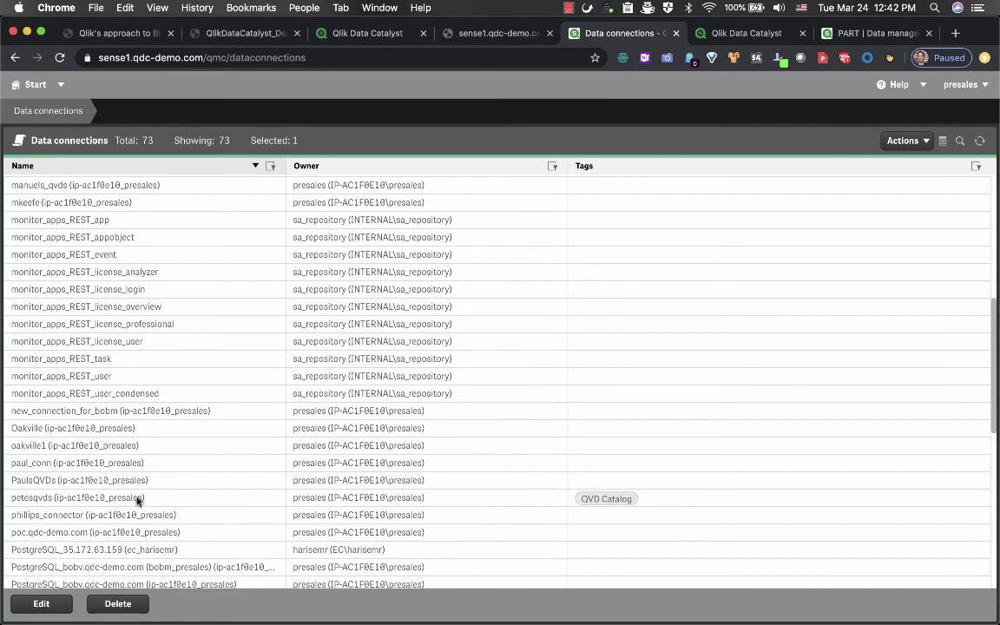
- Open the petesqvds data connection for editing and examine its connection string, especially the folder name
{"action": "double_click", "coordinate": [136, 498]}
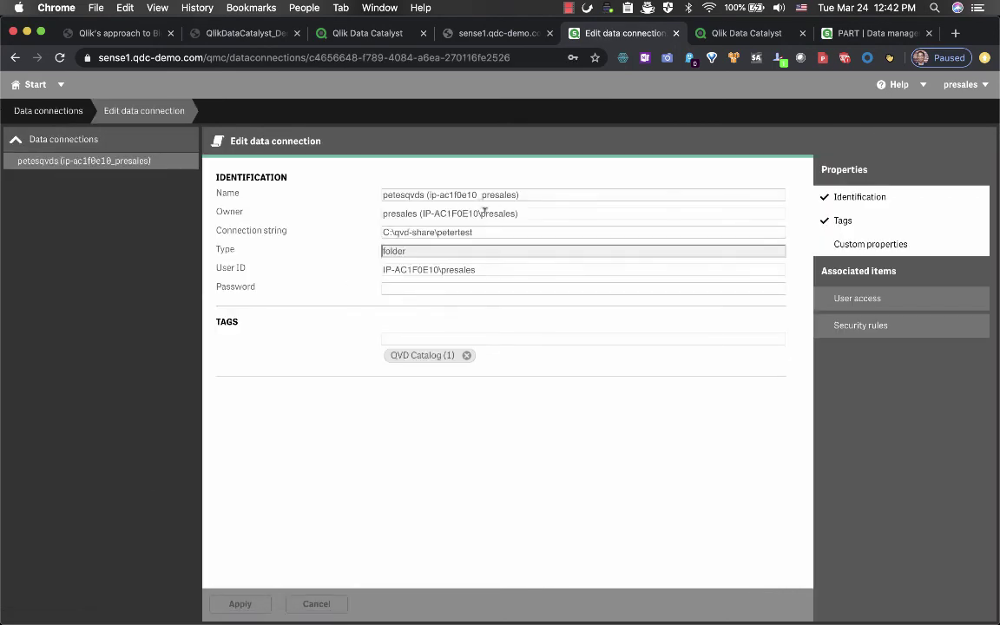
{"action": "left_click_drag", "start_coordinate": [479, 232], "coordinate": [357, 239]}
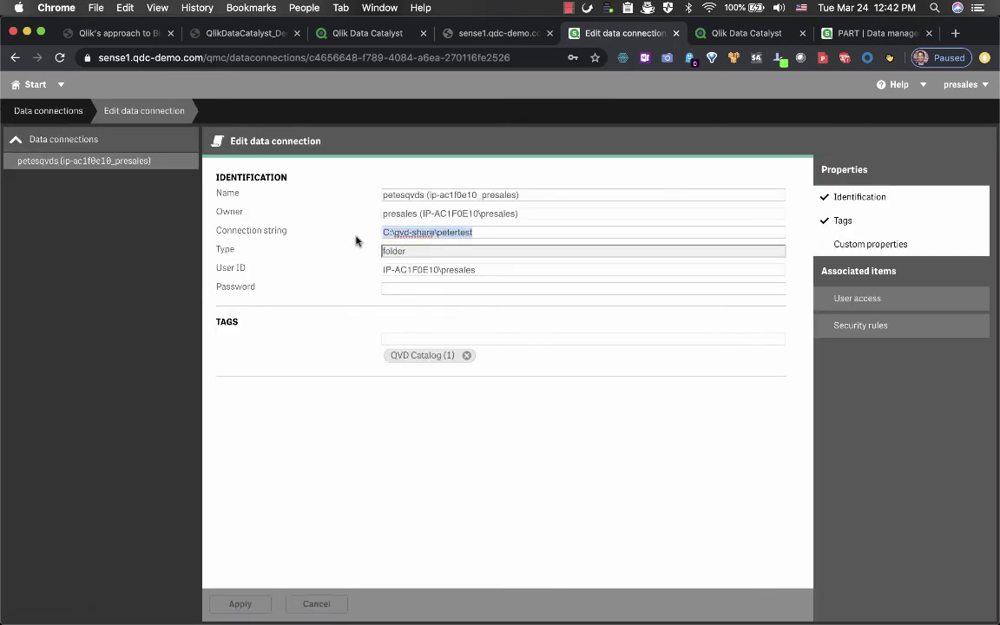
{"action": "double_click", "coordinate": [463, 233]}
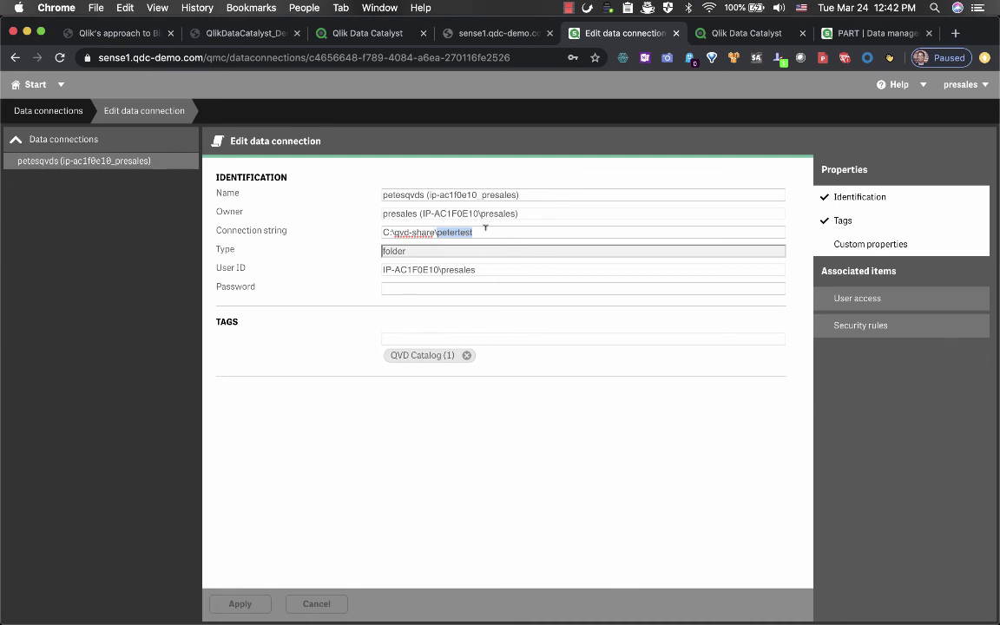
{"action": "left_click", "coordinate": [483, 228]}
- Assign the QVD Catalog tag to the petesqvds data connection and apply the change
{"action": "left_click", "coordinate": [608, 337]}
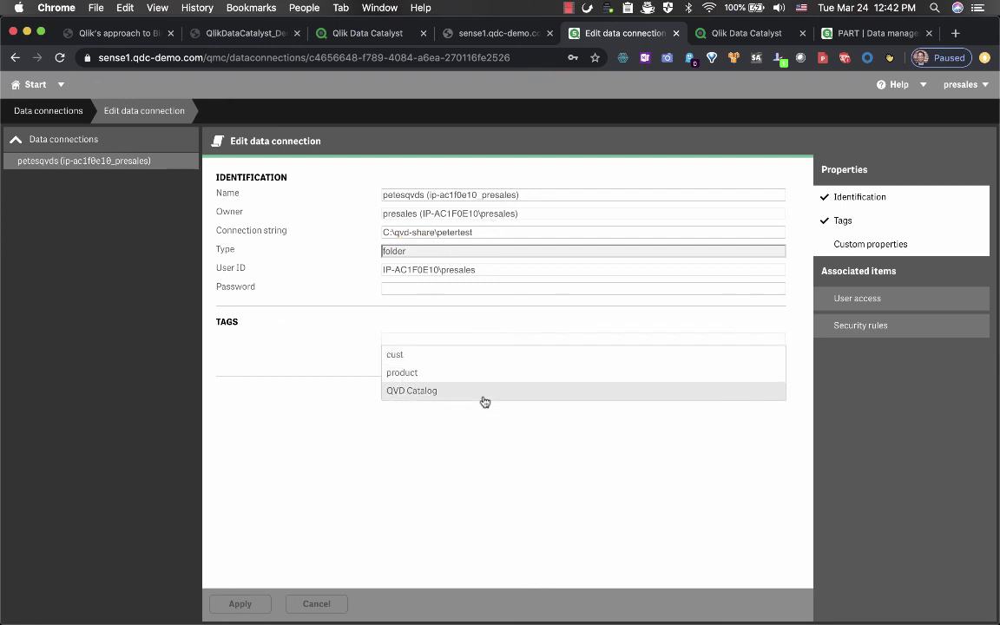
{"action": "left_click", "coordinate": [483, 398]}
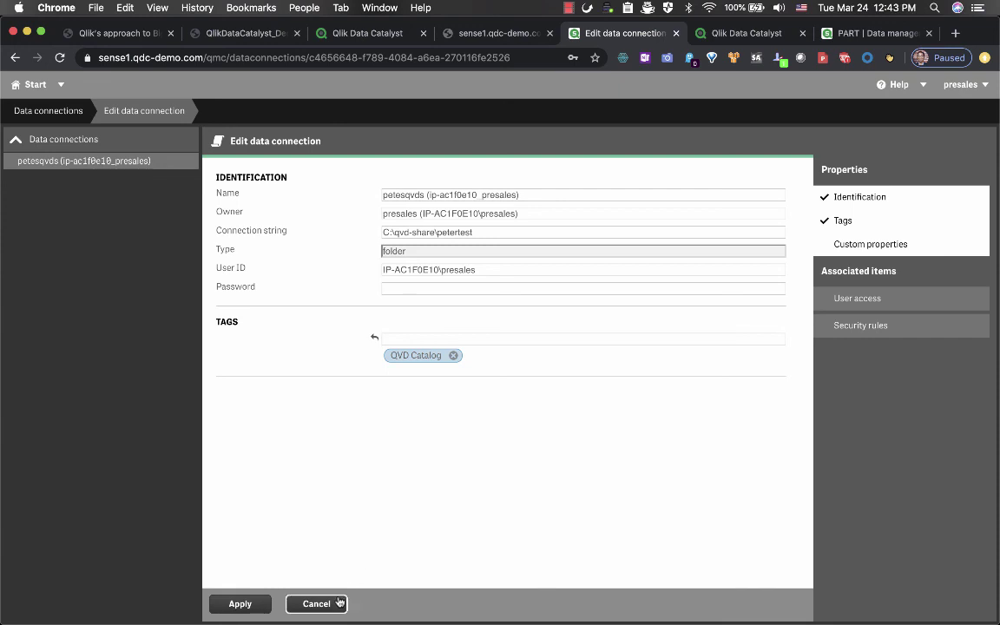
{"action": "left_click", "coordinate": [240, 603]}
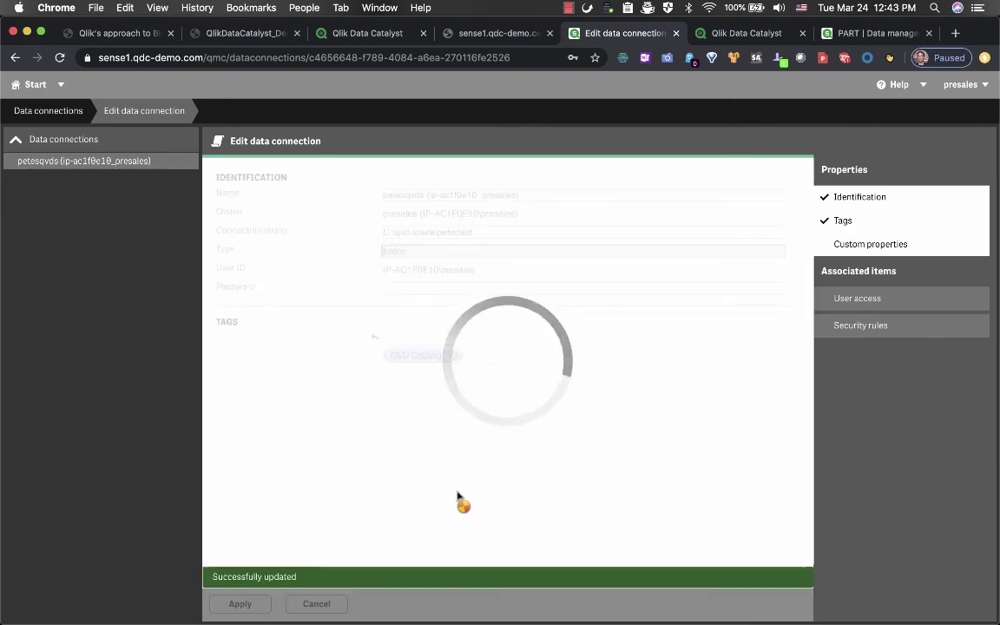
- Switch to Qlik Data Catalyst, show the QVD paths of the sense1.qdc-demo.com connector and synchronize them
{"action": "key", "text": "ctrl+Tab"}
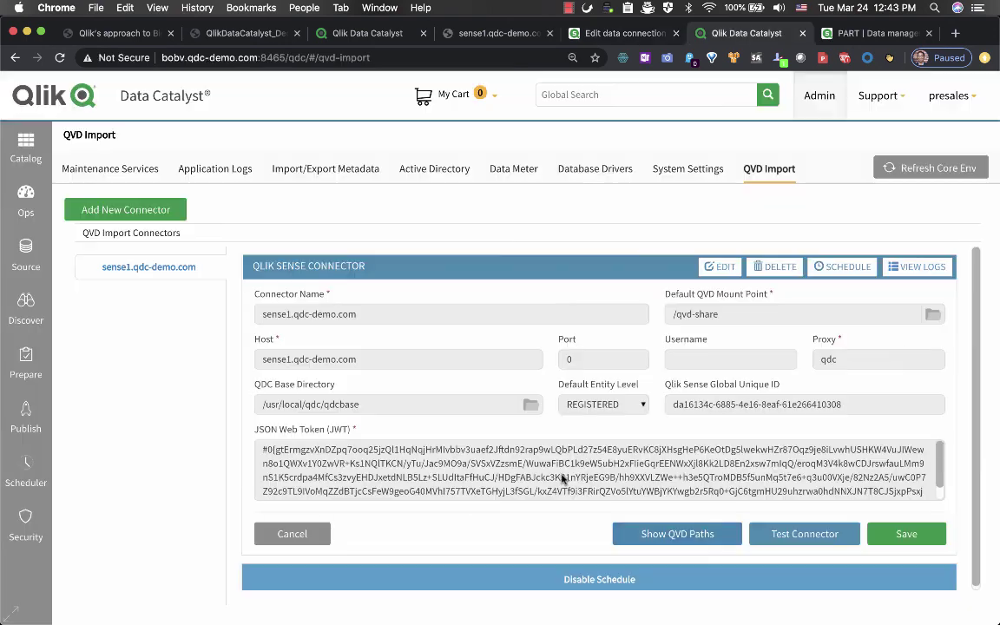
{"action": "left_click", "coordinate": [729, 538]}
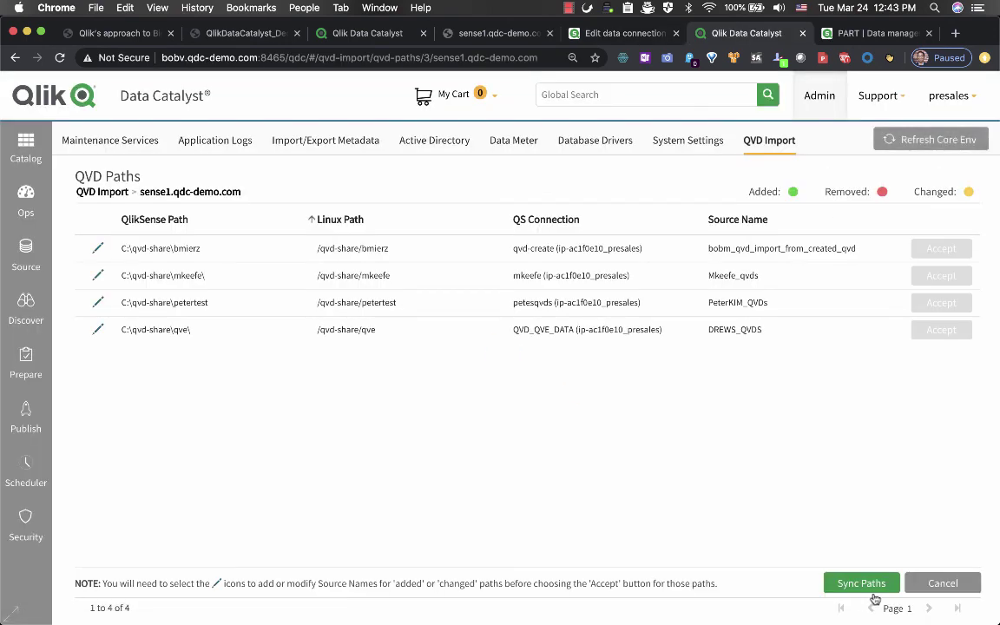
{"action": "left_click", "coordinate": [874, 590]}
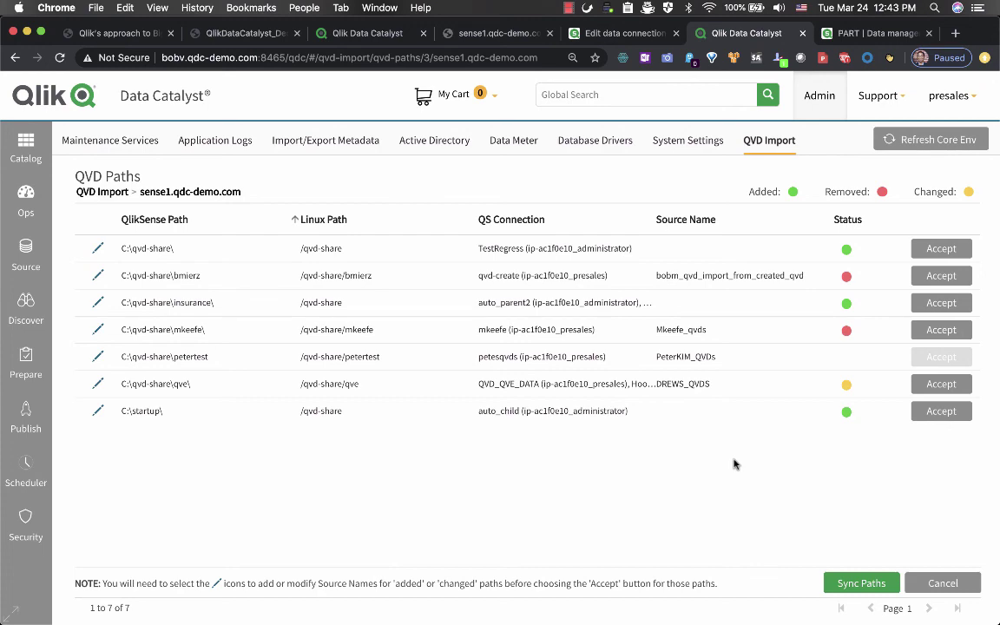
{"action": "key", "text": "super+Tab"}
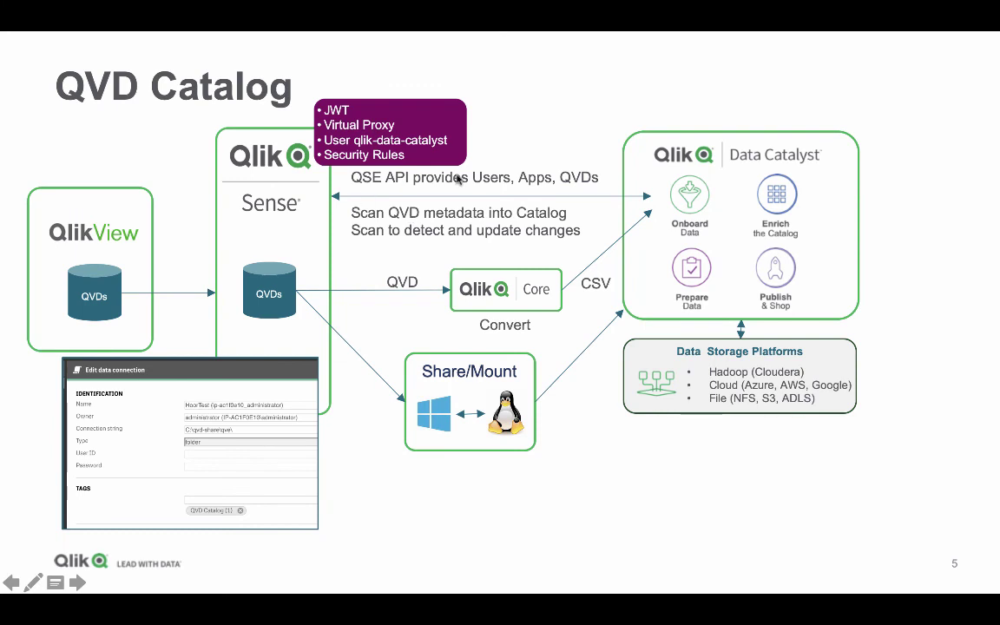
{"action": "key", "text": "Right"}
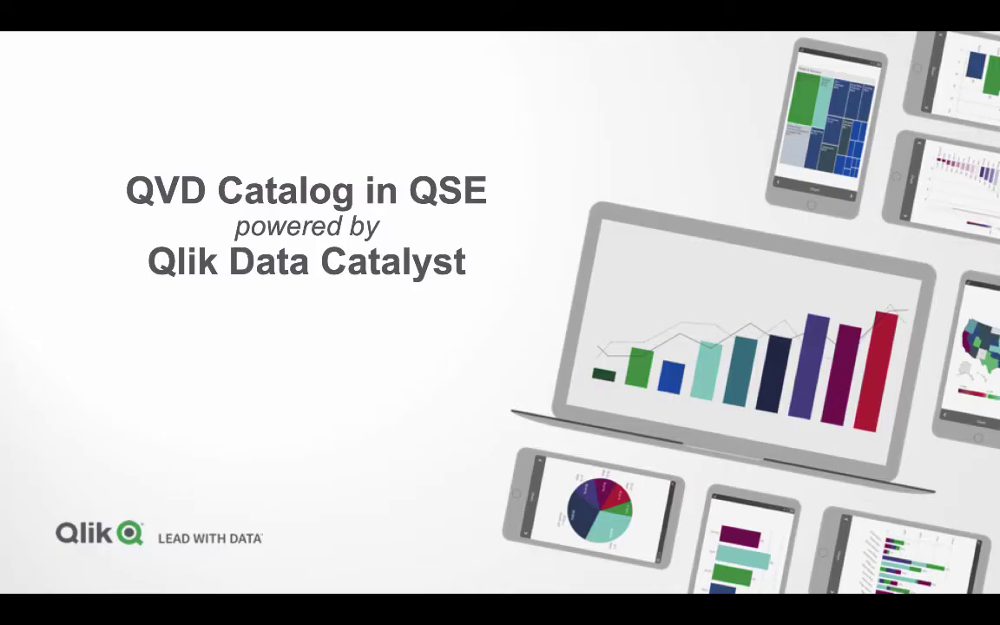
{"action": "key", "text": "Right"}
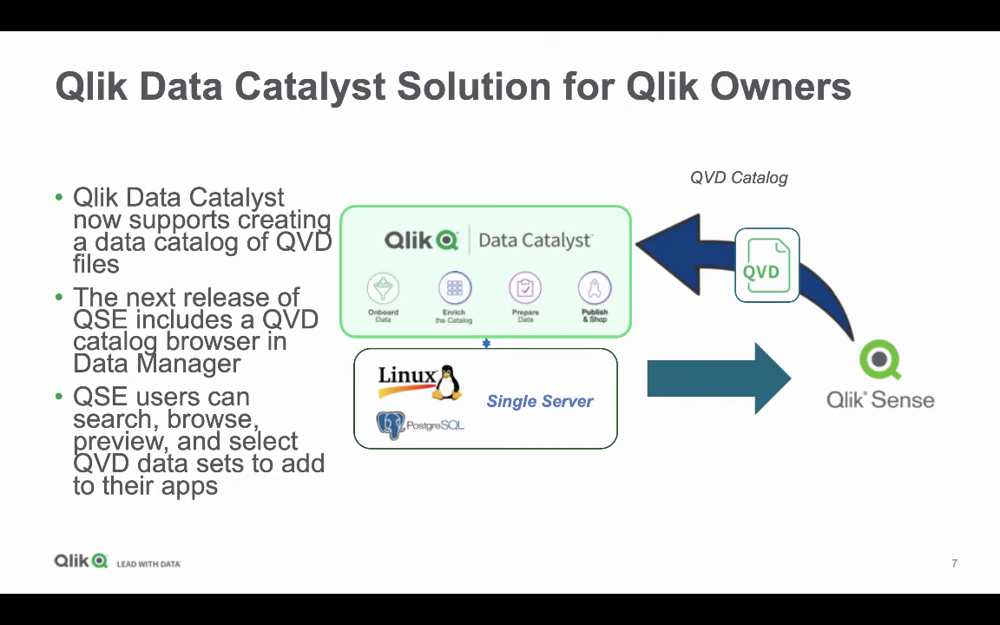
{"action": "key", "text": "Right"}
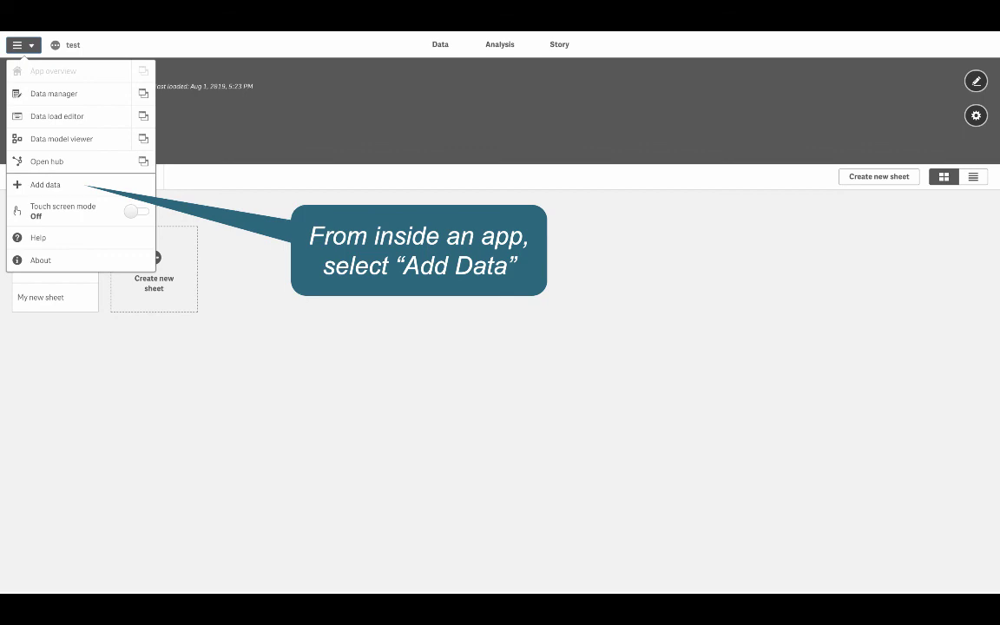
{"action": "key", "text": "Right"}
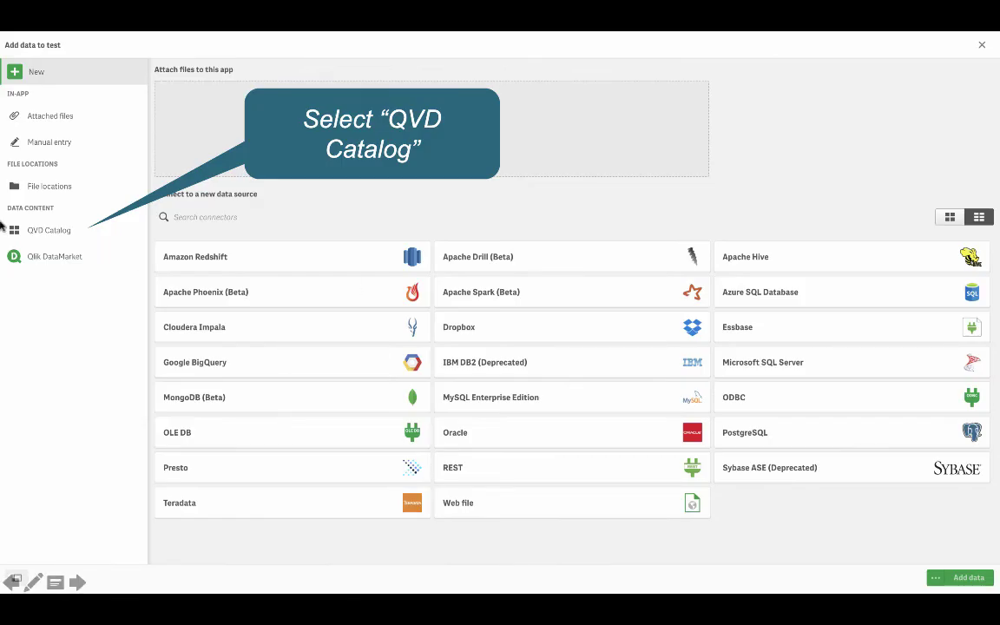
{"action": "left_click", "coordinate": [59, 241]}
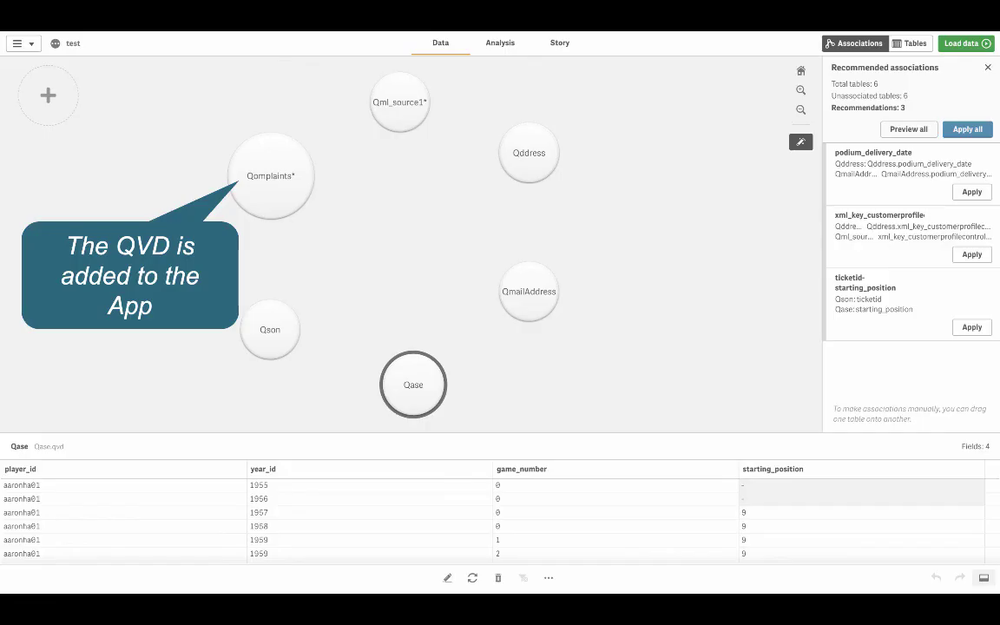
{"action": "key", "text": "Right"}
{"action": "key", "text": "Right"}
{"action": "key", "text": "Left"}
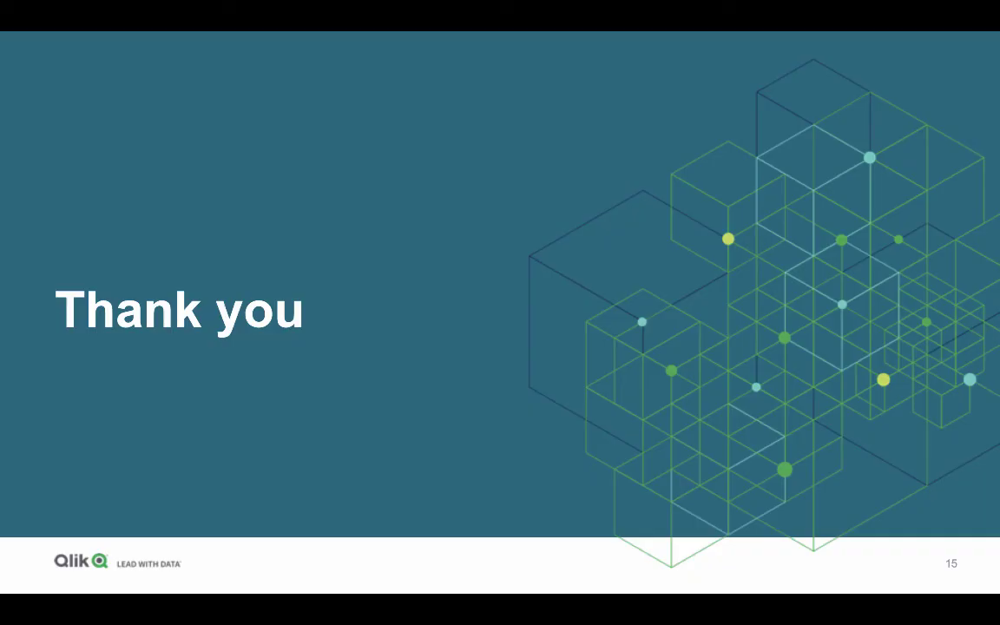
- Return to Qlik Data Catalyst and browse the entity cards in the catalog
{"action": "key", "text": "super+Tab"}
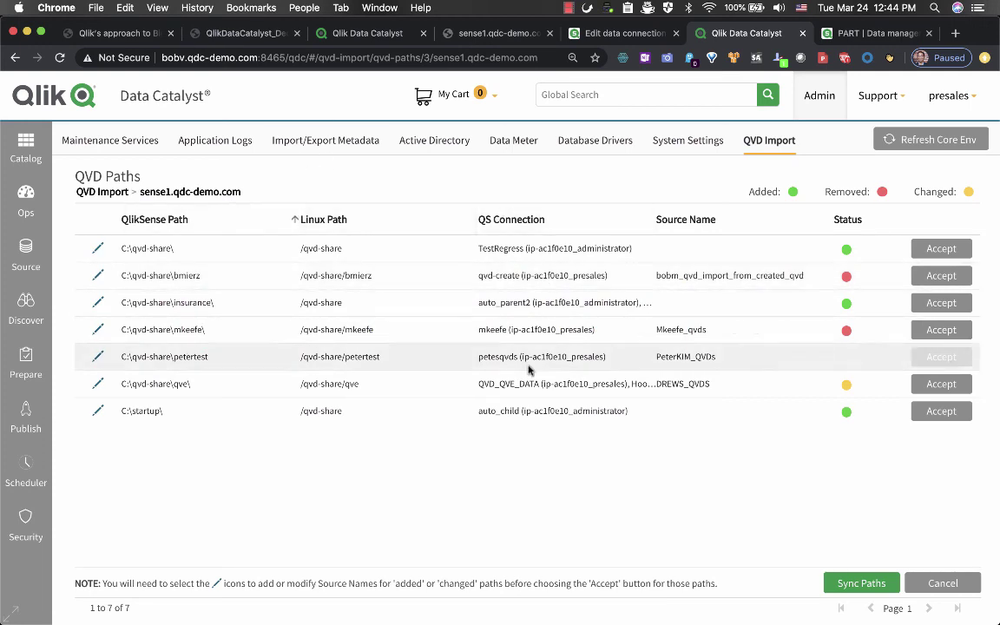
{"action": "left_click", "coordinate": [26, 143]}
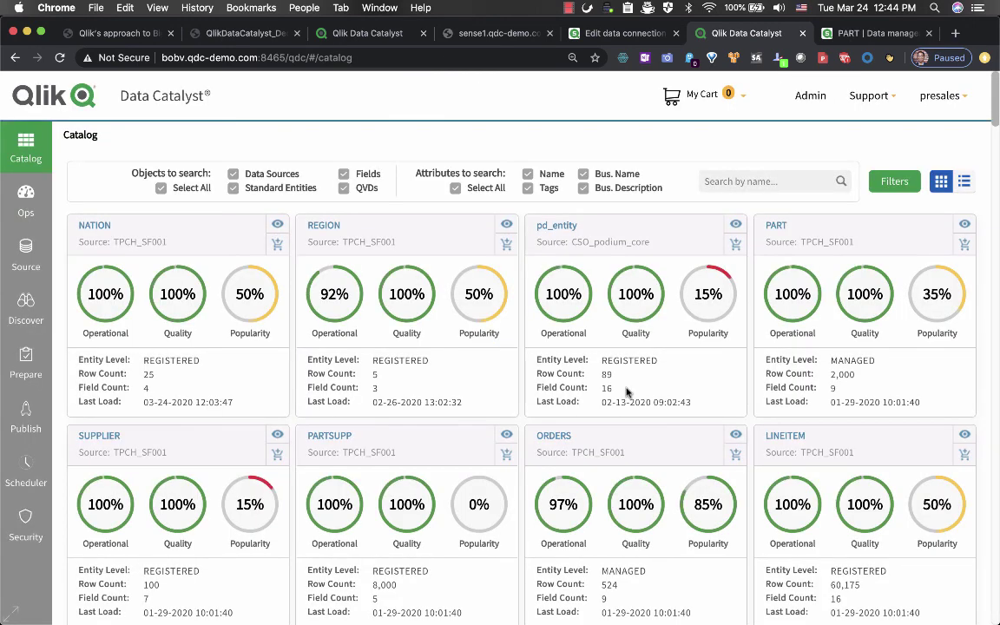
{"action": "scroll", "coordinate": [627, 392], "scroll_direction": "down", "scroll_amount": 3}
{"action": "scroll", "coordinate": [626, 392], "scroll_direction": "down", "scroll_amount": 1}
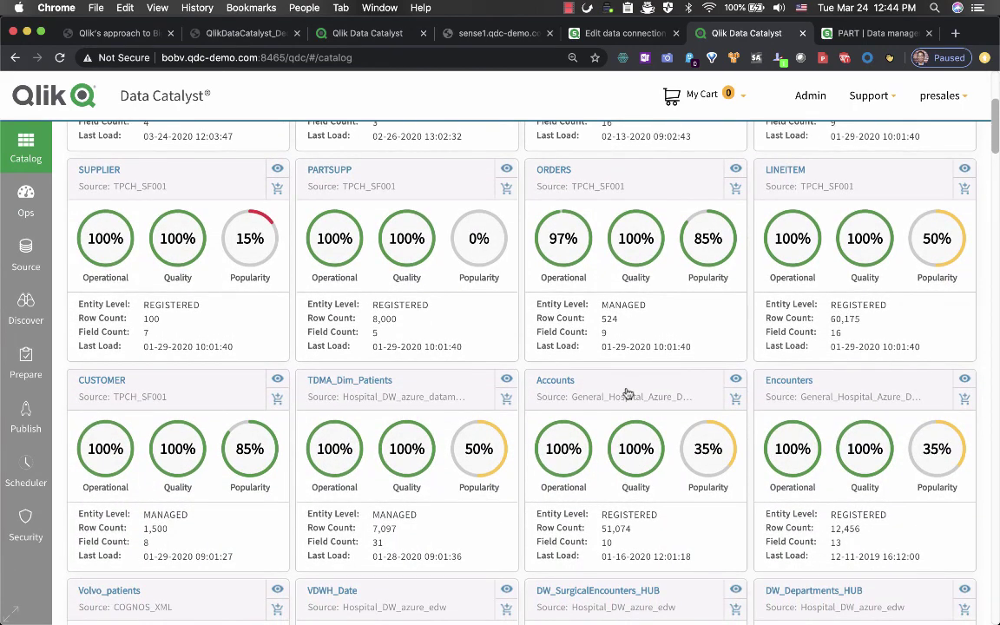
{"action": "key", "text": "super+Tab"}
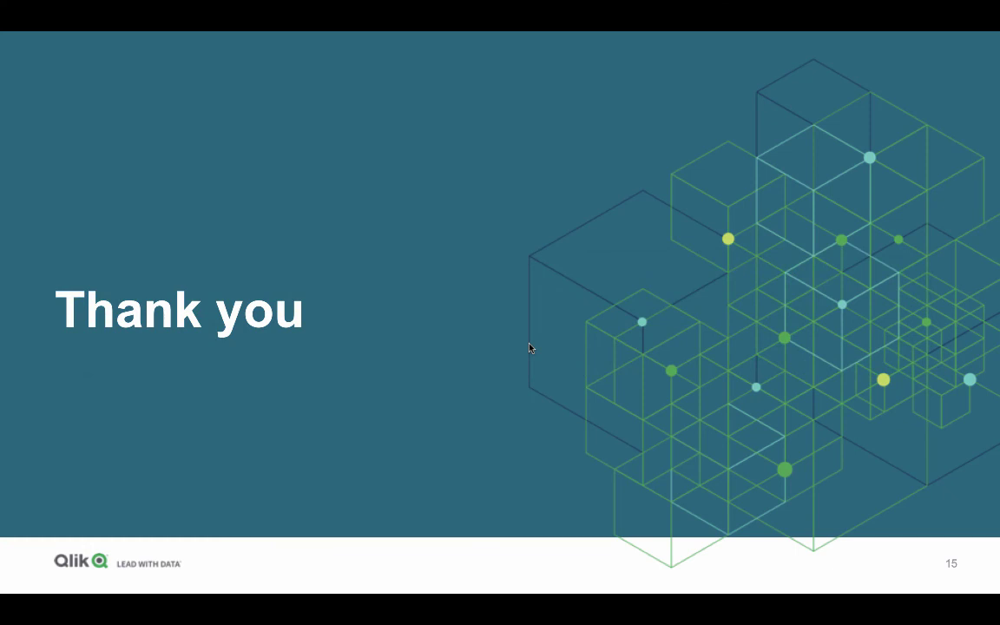
{"action": "key", "text": "super+Tab"}
{"action": "key", "text": "super+Tab"}
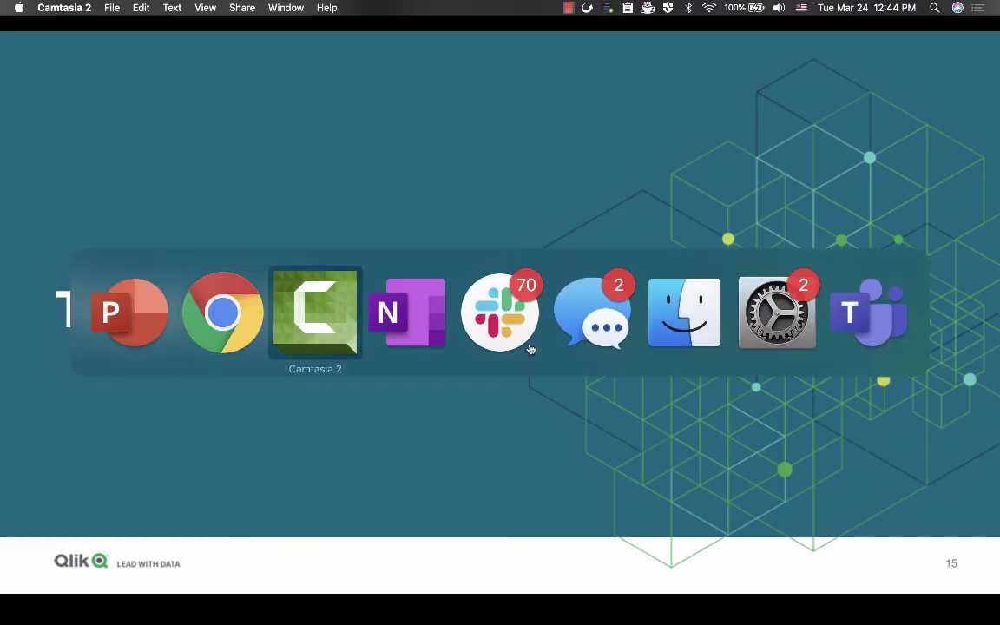